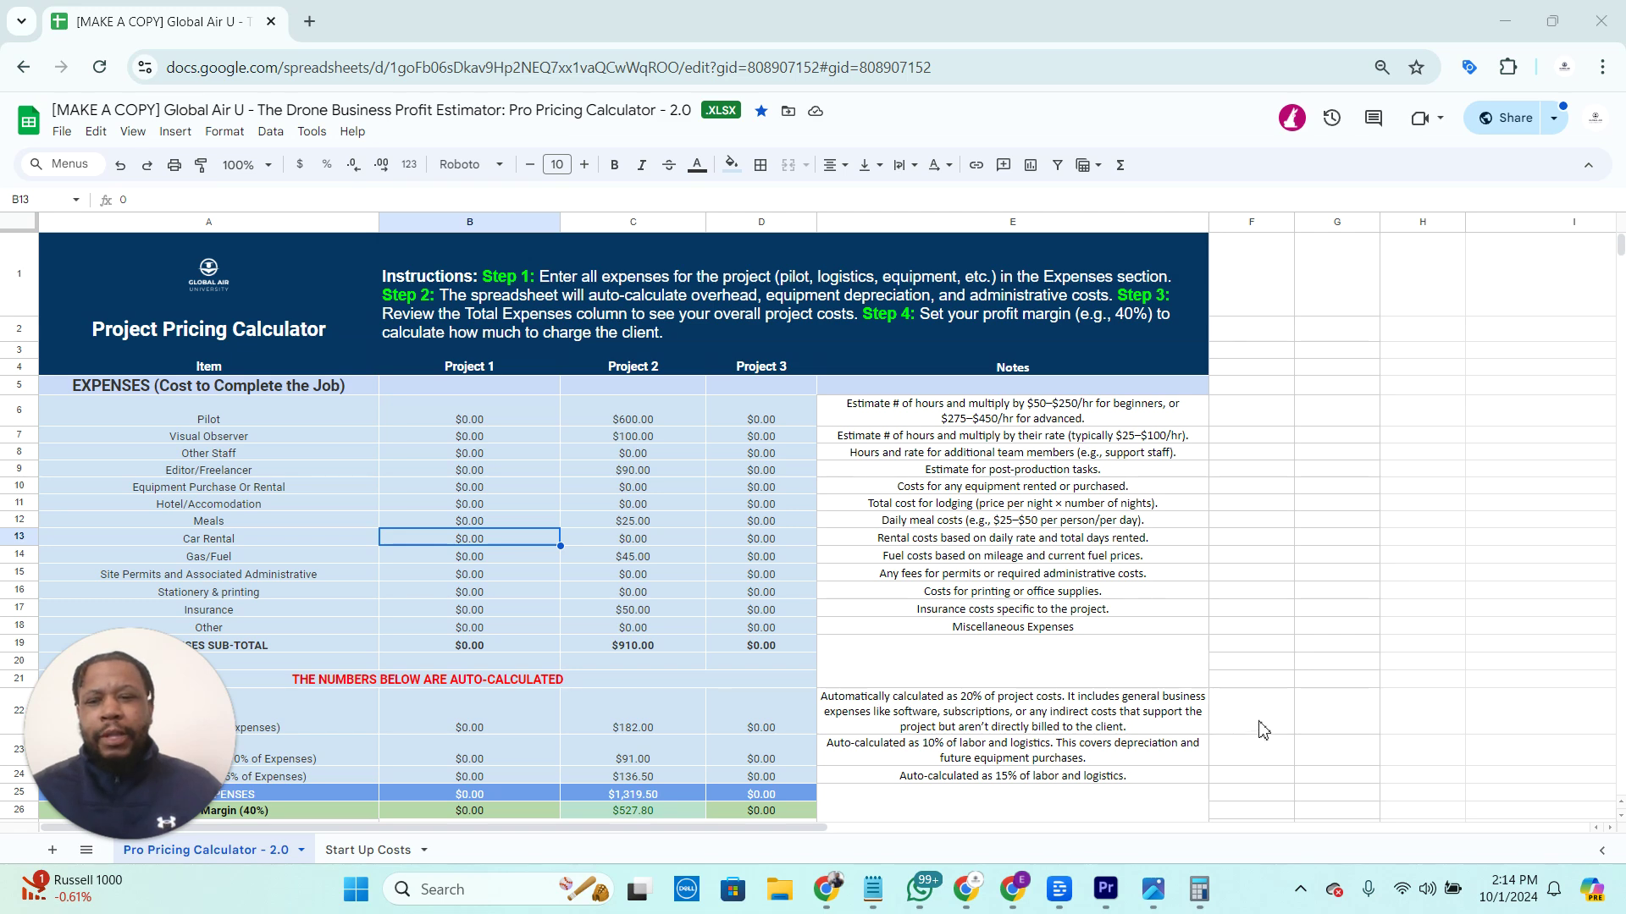
- Open Screenshot (346).png, the client's monthly construction photo and video quote request, from the taskbar Photos preview
mouse_move(1164, 886)
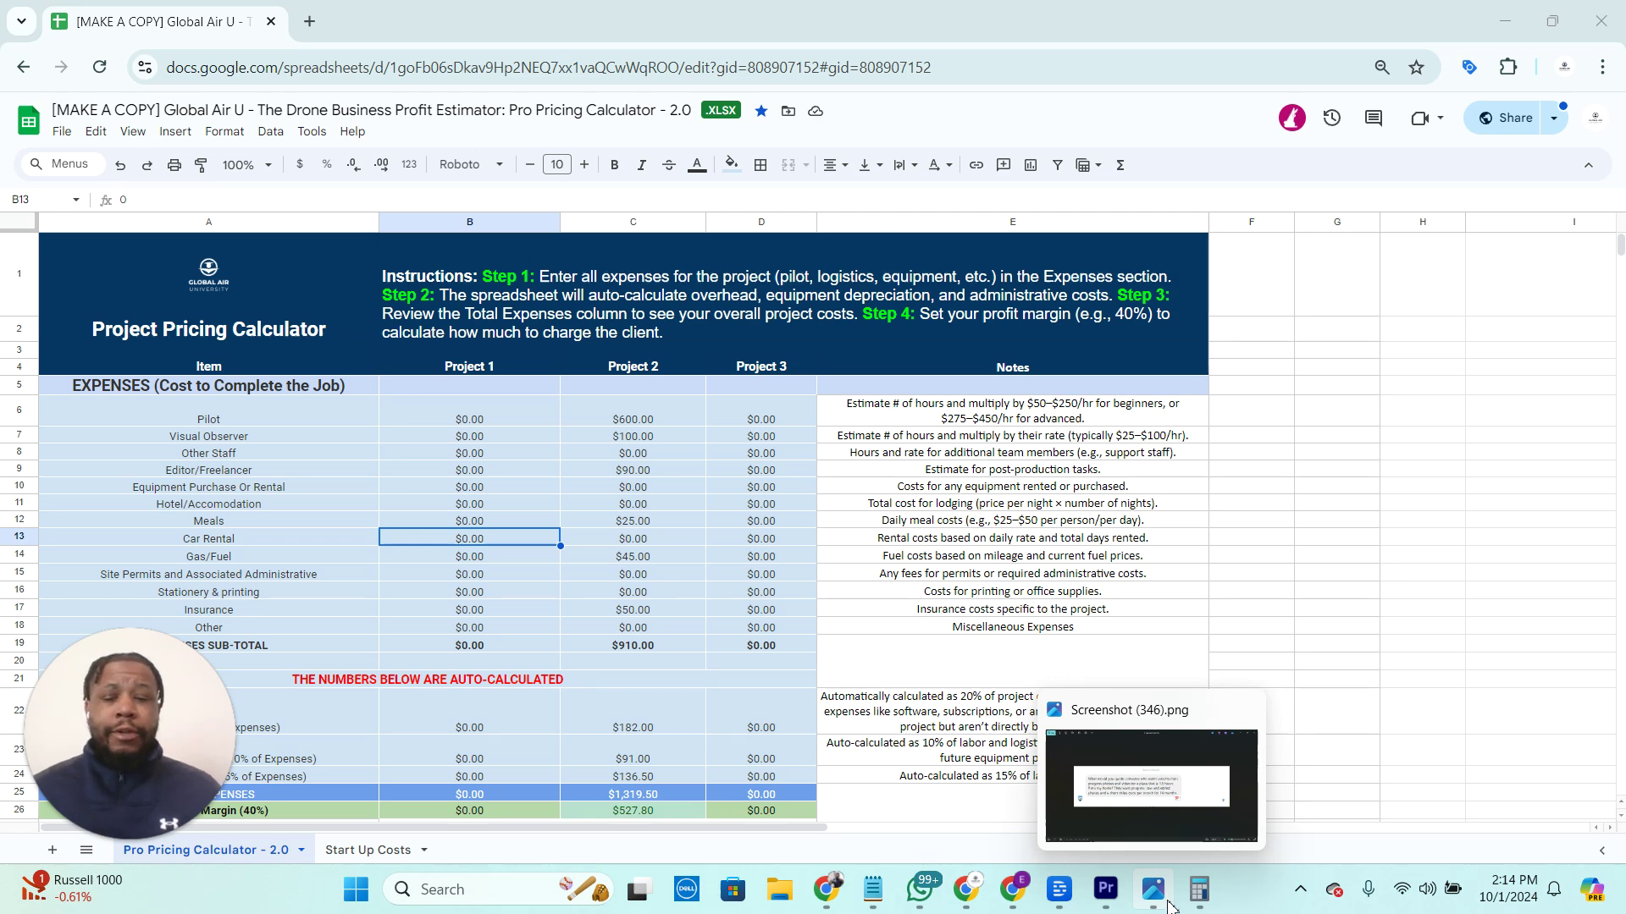
mouse_move(1189, 850)
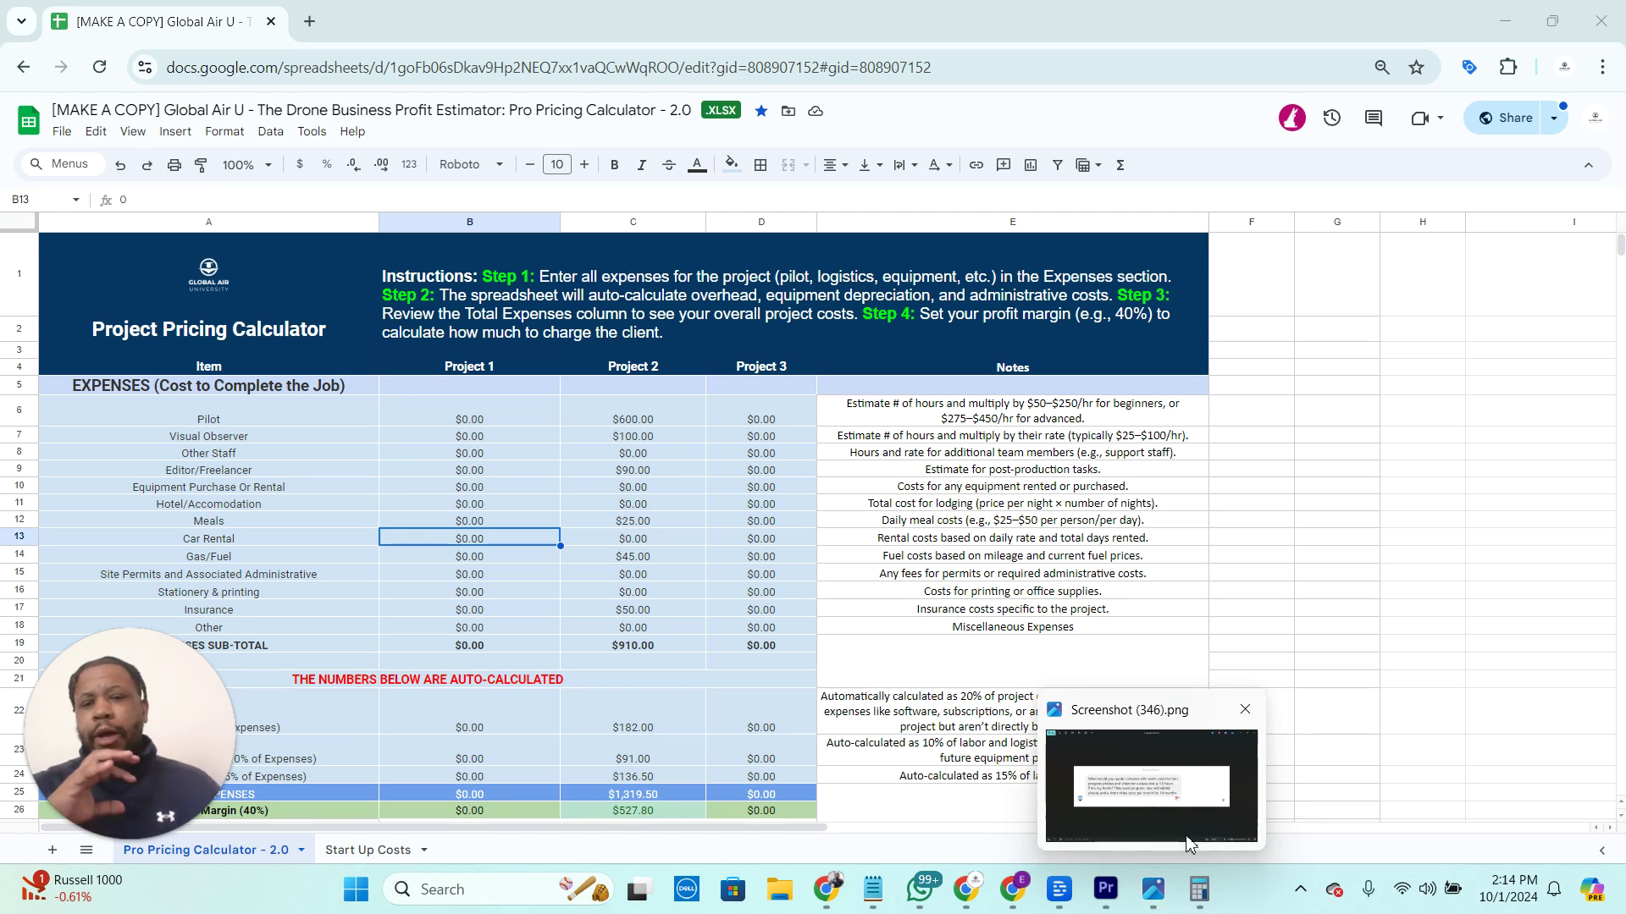
left_click(1160, 896)
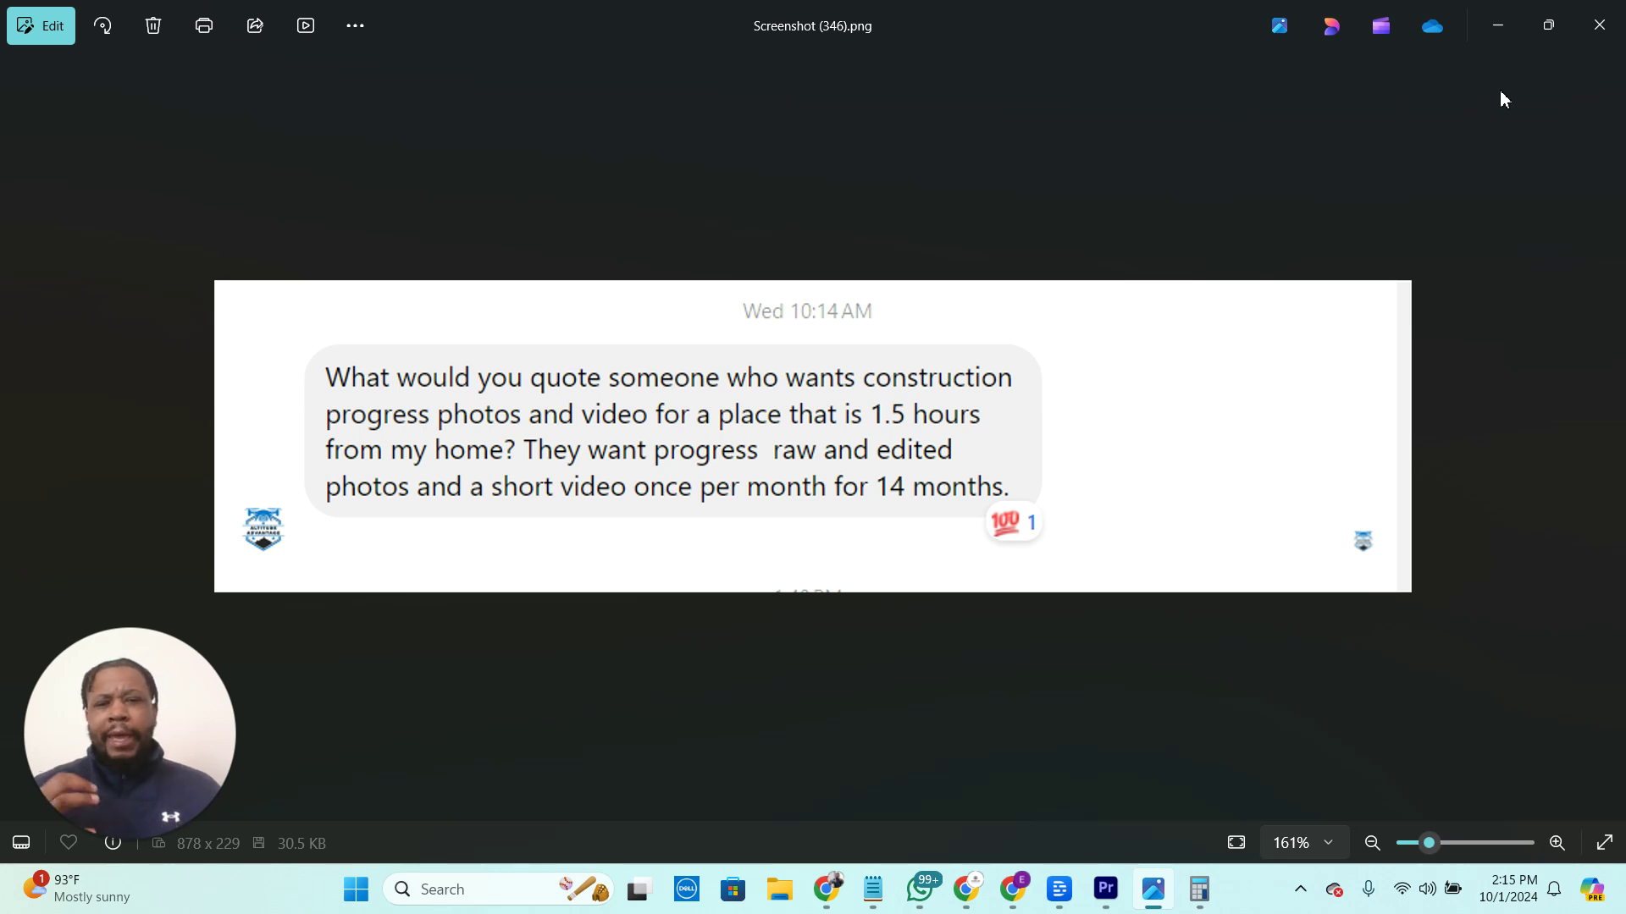
- Shrink the screenshot window, bring the pricing spreadsheet forward, and select Project 1's Pilot cost cell
left_click(1555, 26)
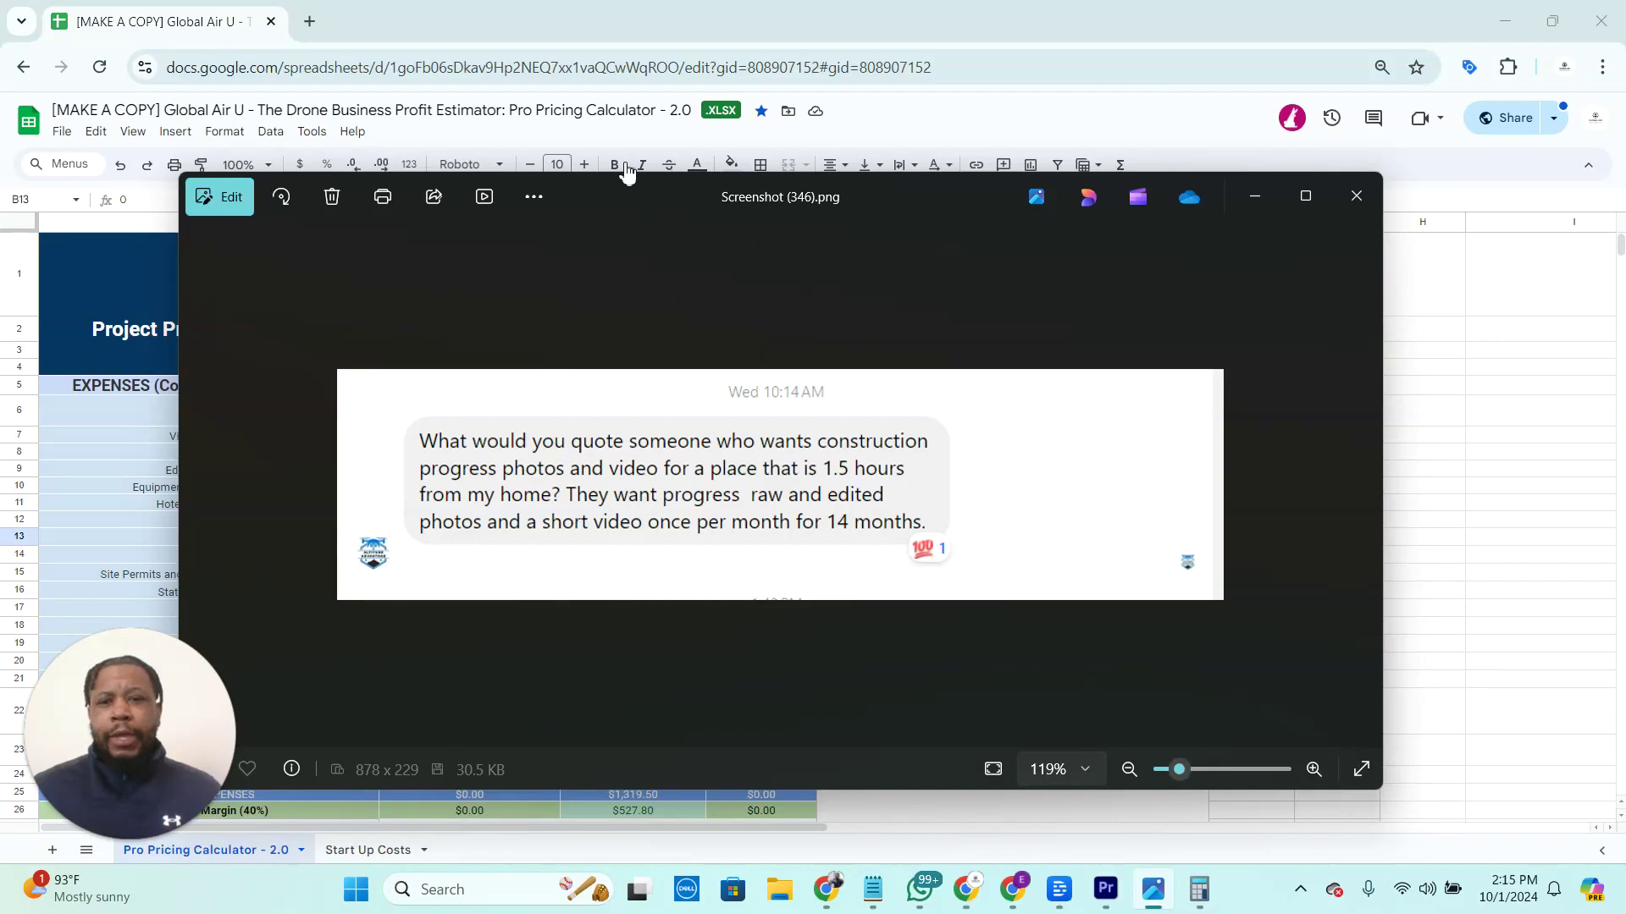
left_click(673, 15)
left_click(460, 423)
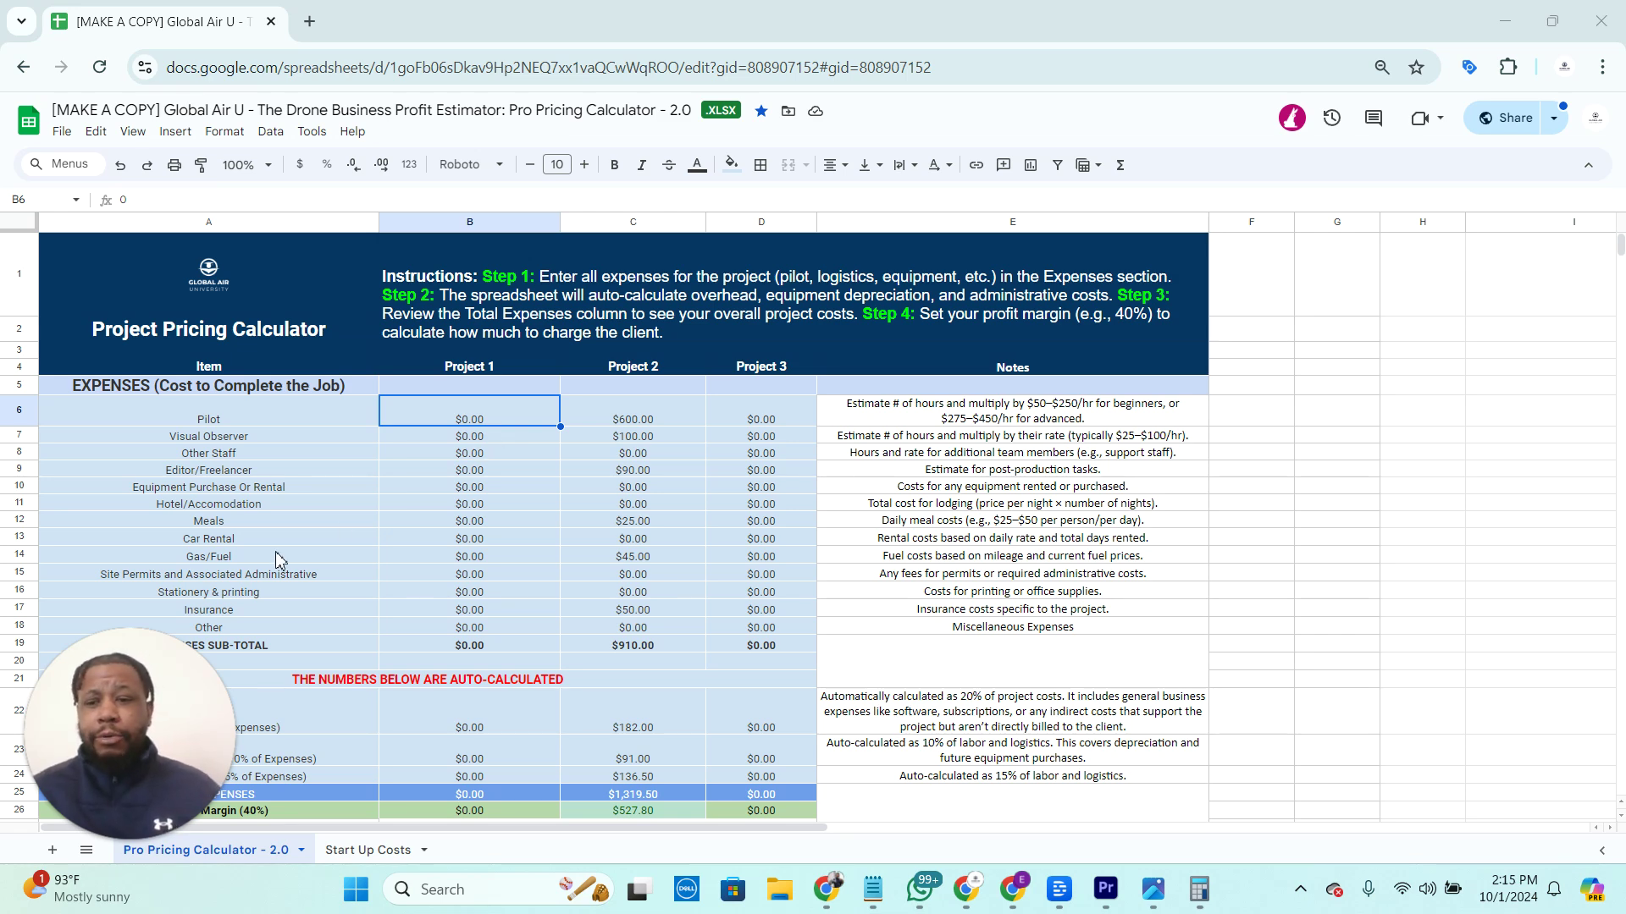
left_click_drag(123, 678, 1459, 306)
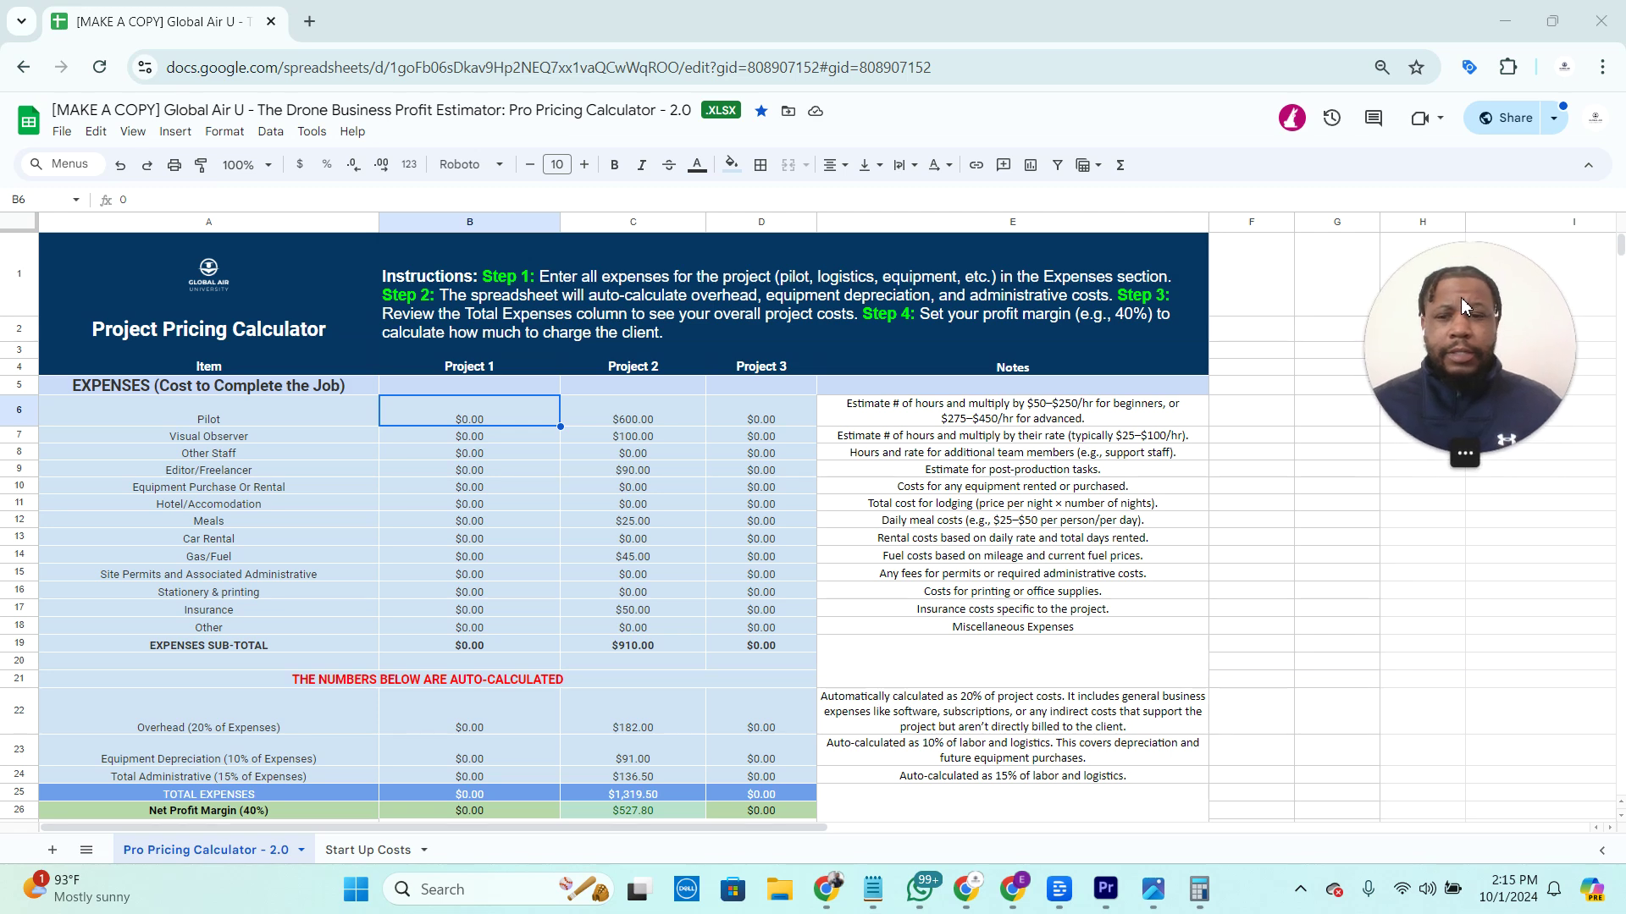
left_click(327, 471)
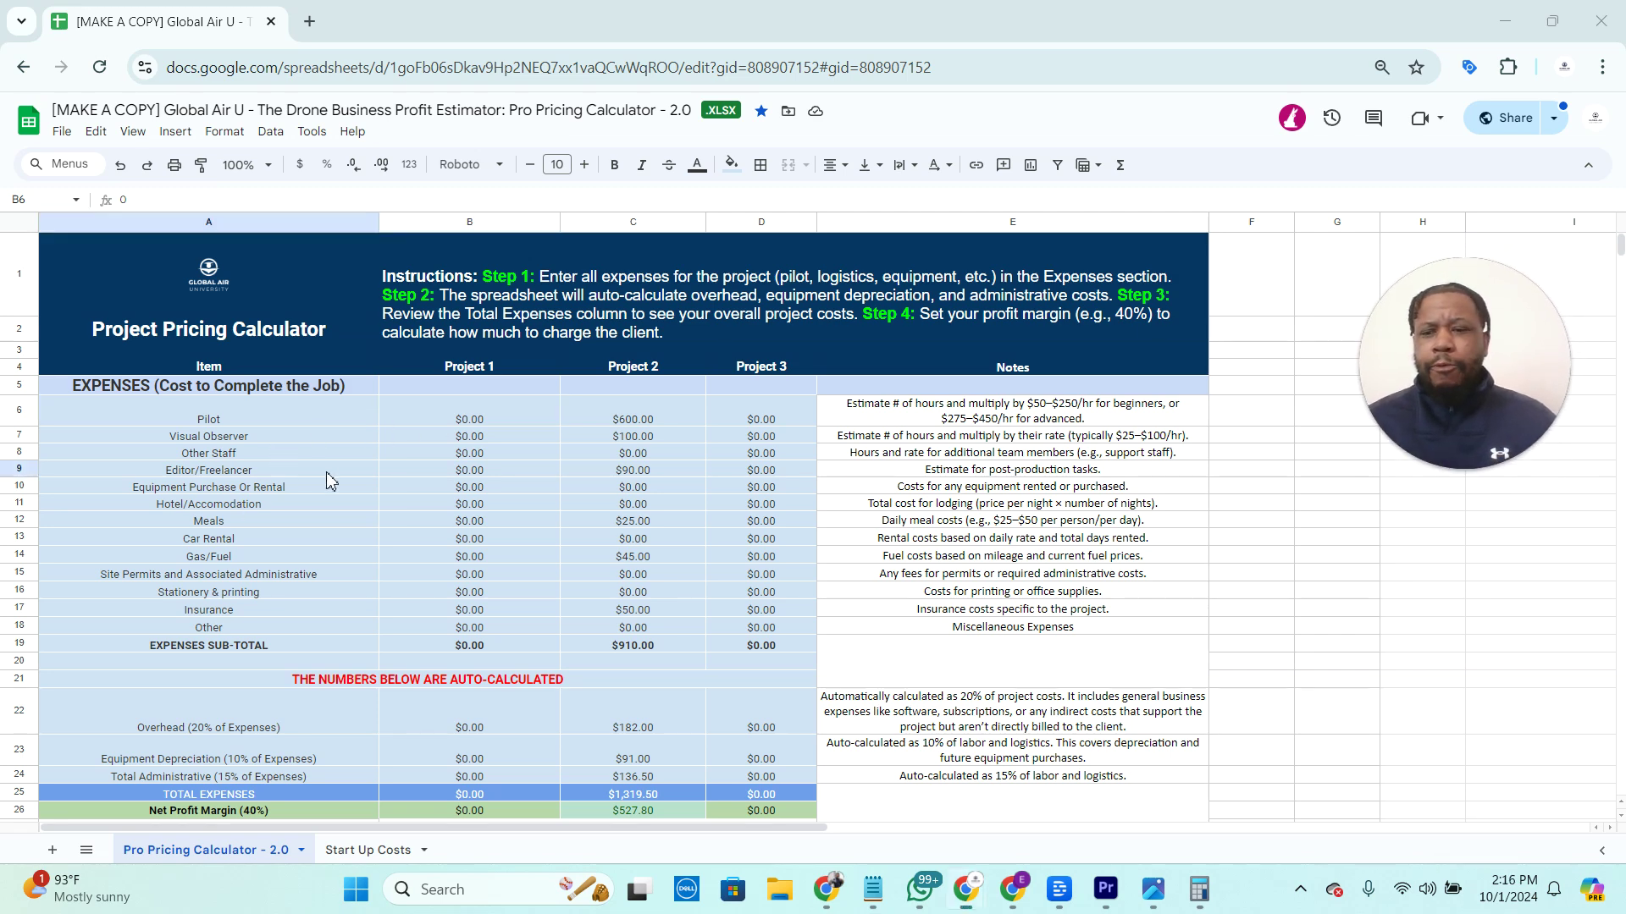
scroll(337, 477, "down", 2)
scroll(339, 479, "down", 3)
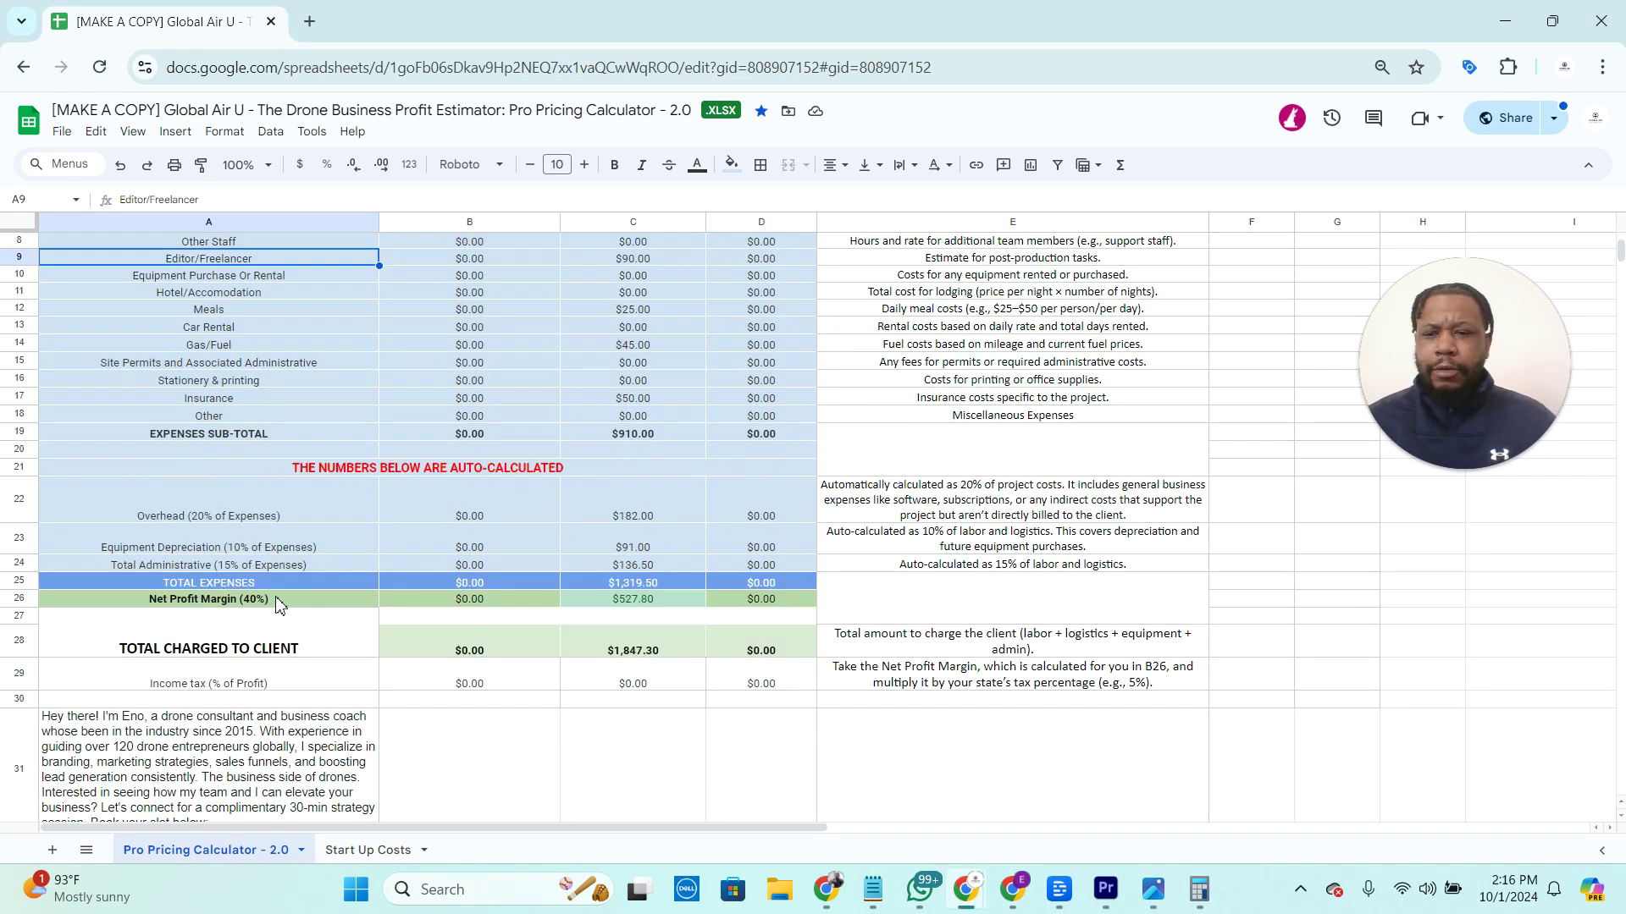
scroll(341, 585, "up", 4)
left_click(513, 424)
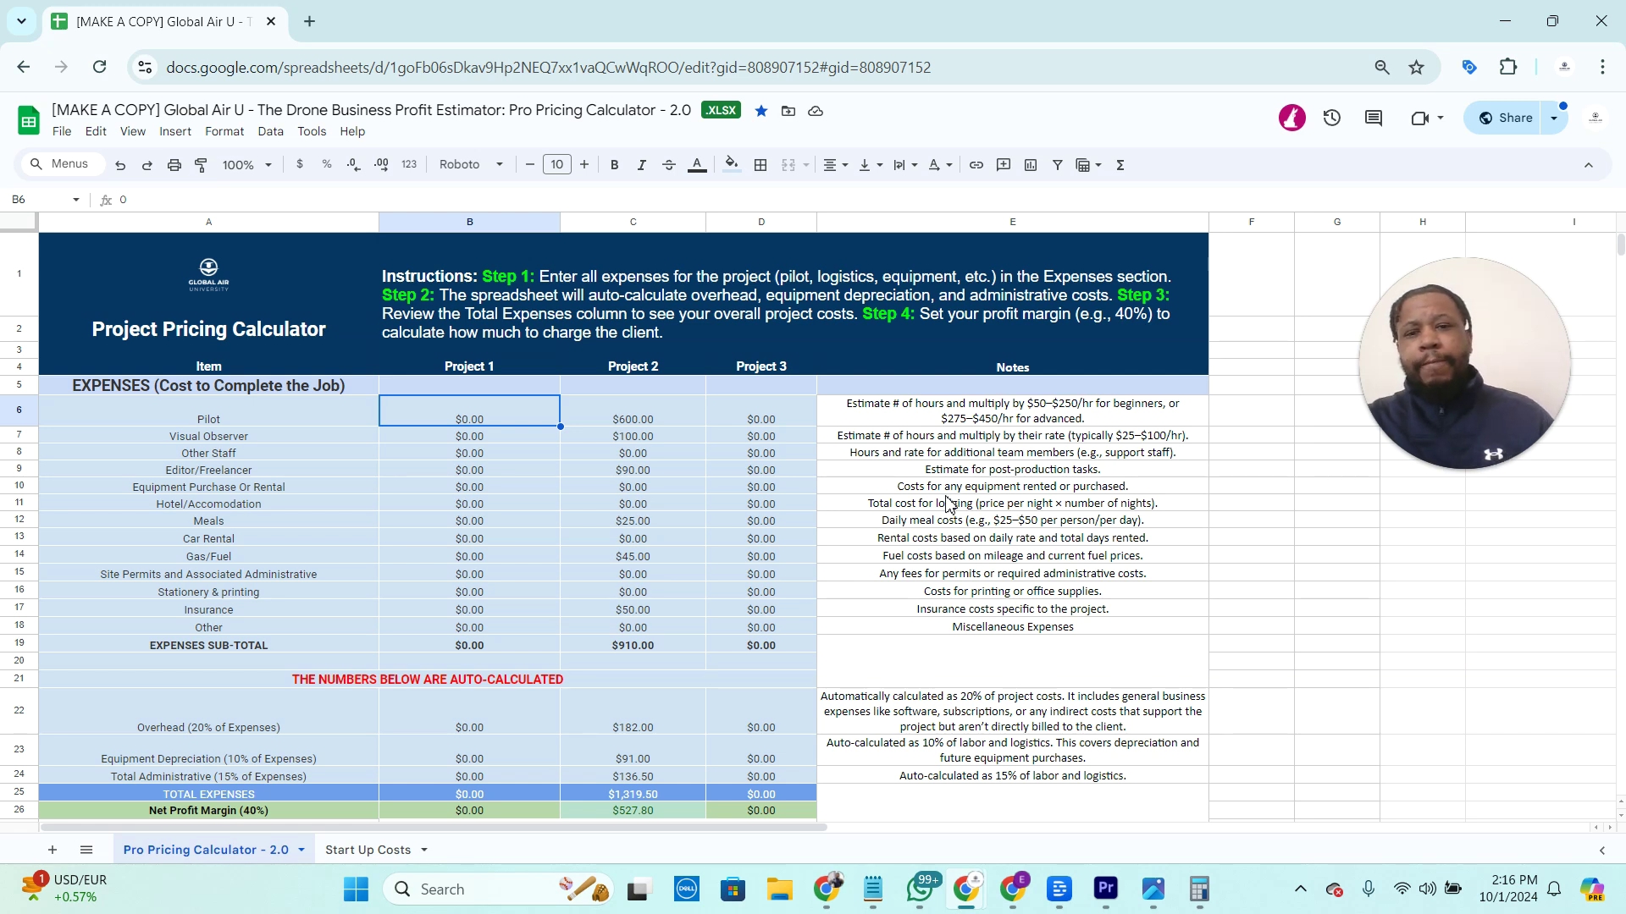
left_click(1052, 415)
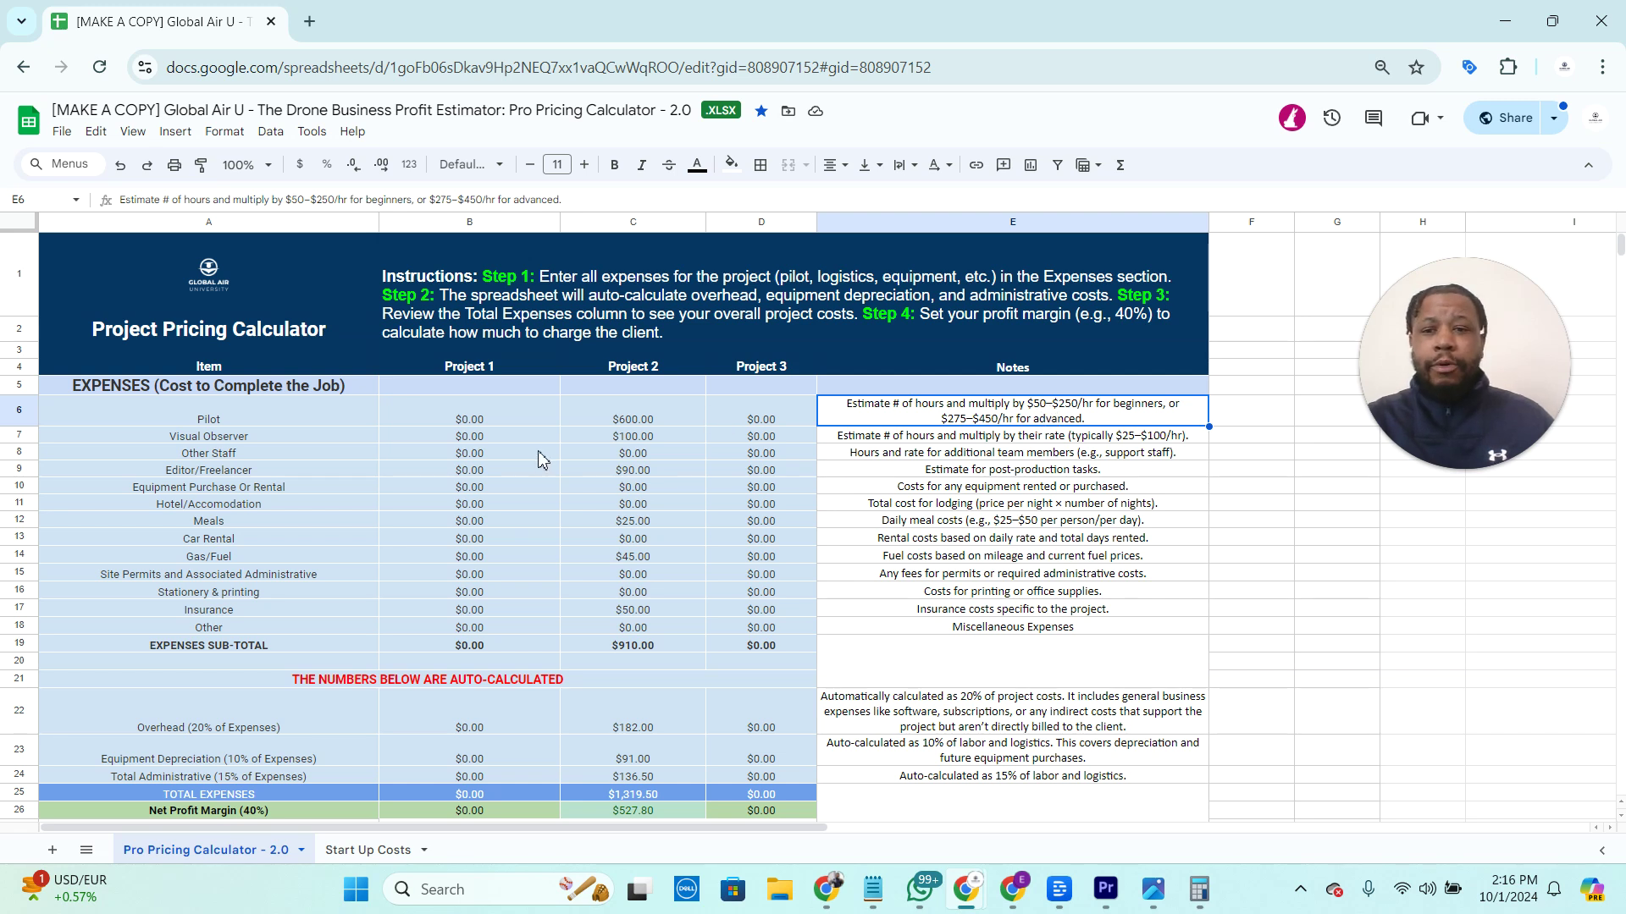
left_click(500, 418)
mouse_move(500, 418)
left_mouse_down()
mouse_move(196, 424)
mouse_move(483, 421)
left_mouse_up()
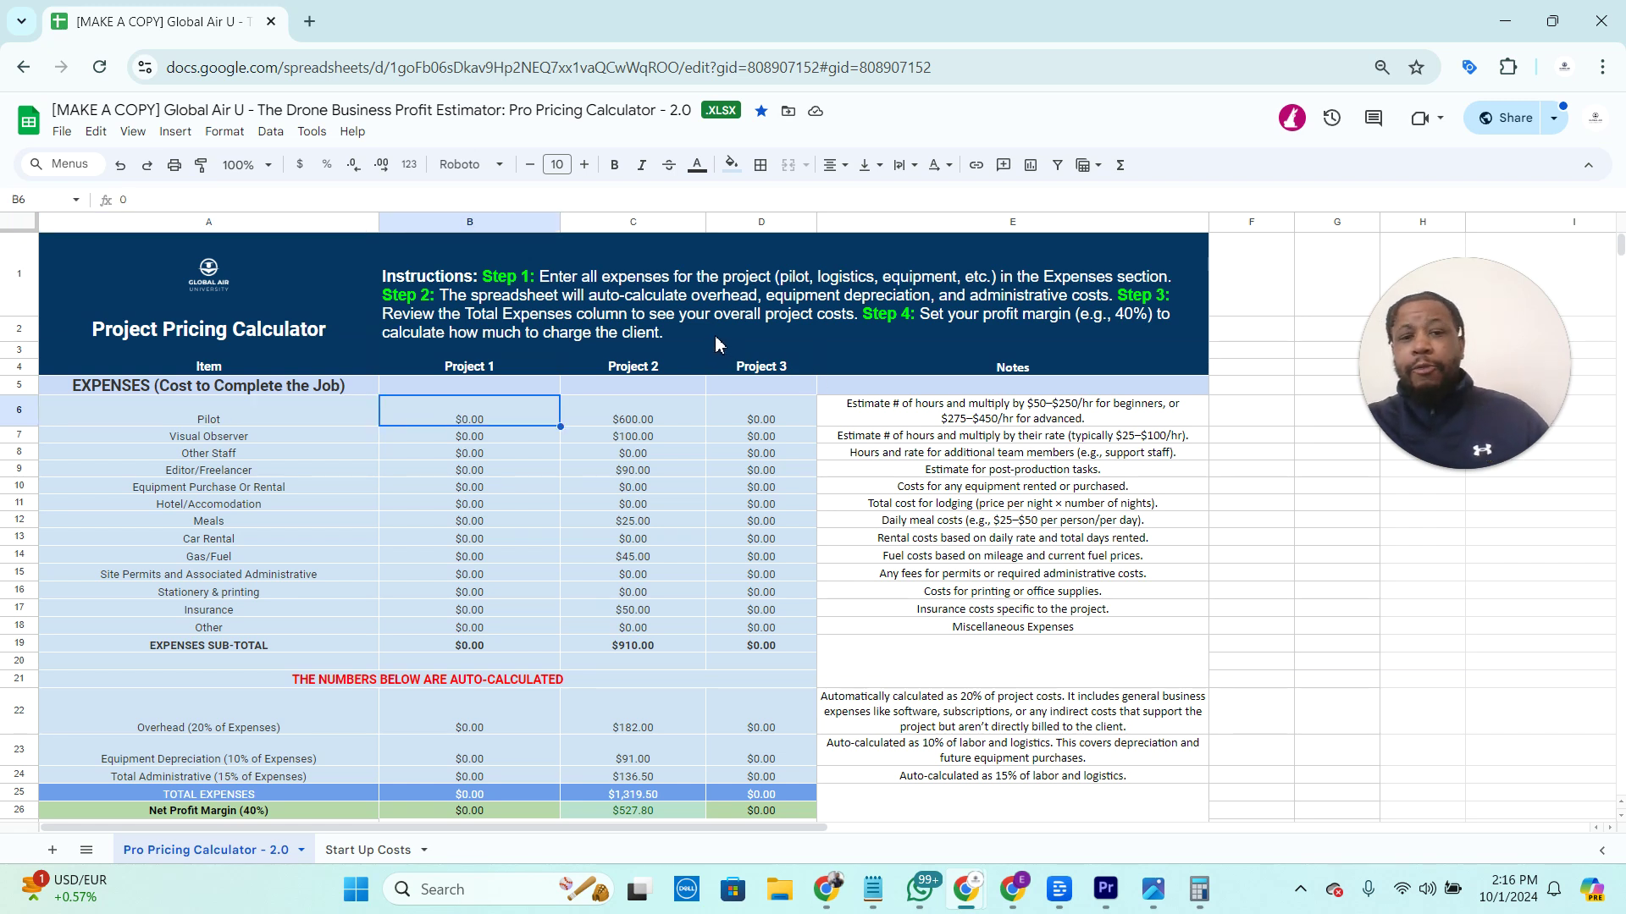
- Enter 200 as Project 1's Pilot cost and move to the Editor/Freelancer cost cell
type("200")
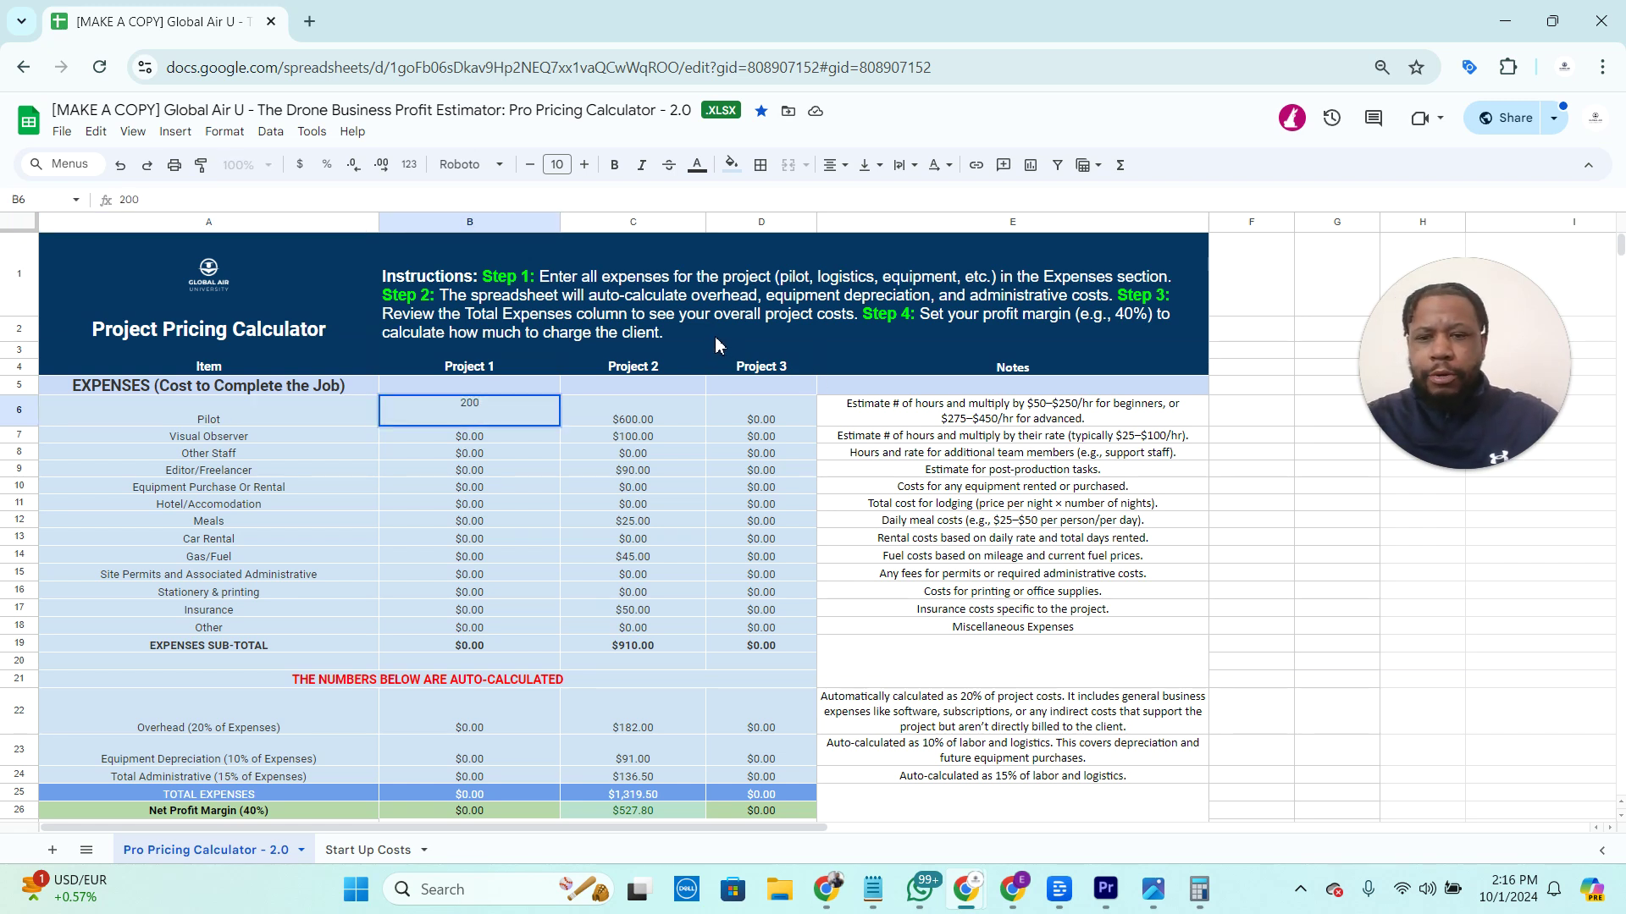
key("Return")
key("Left")
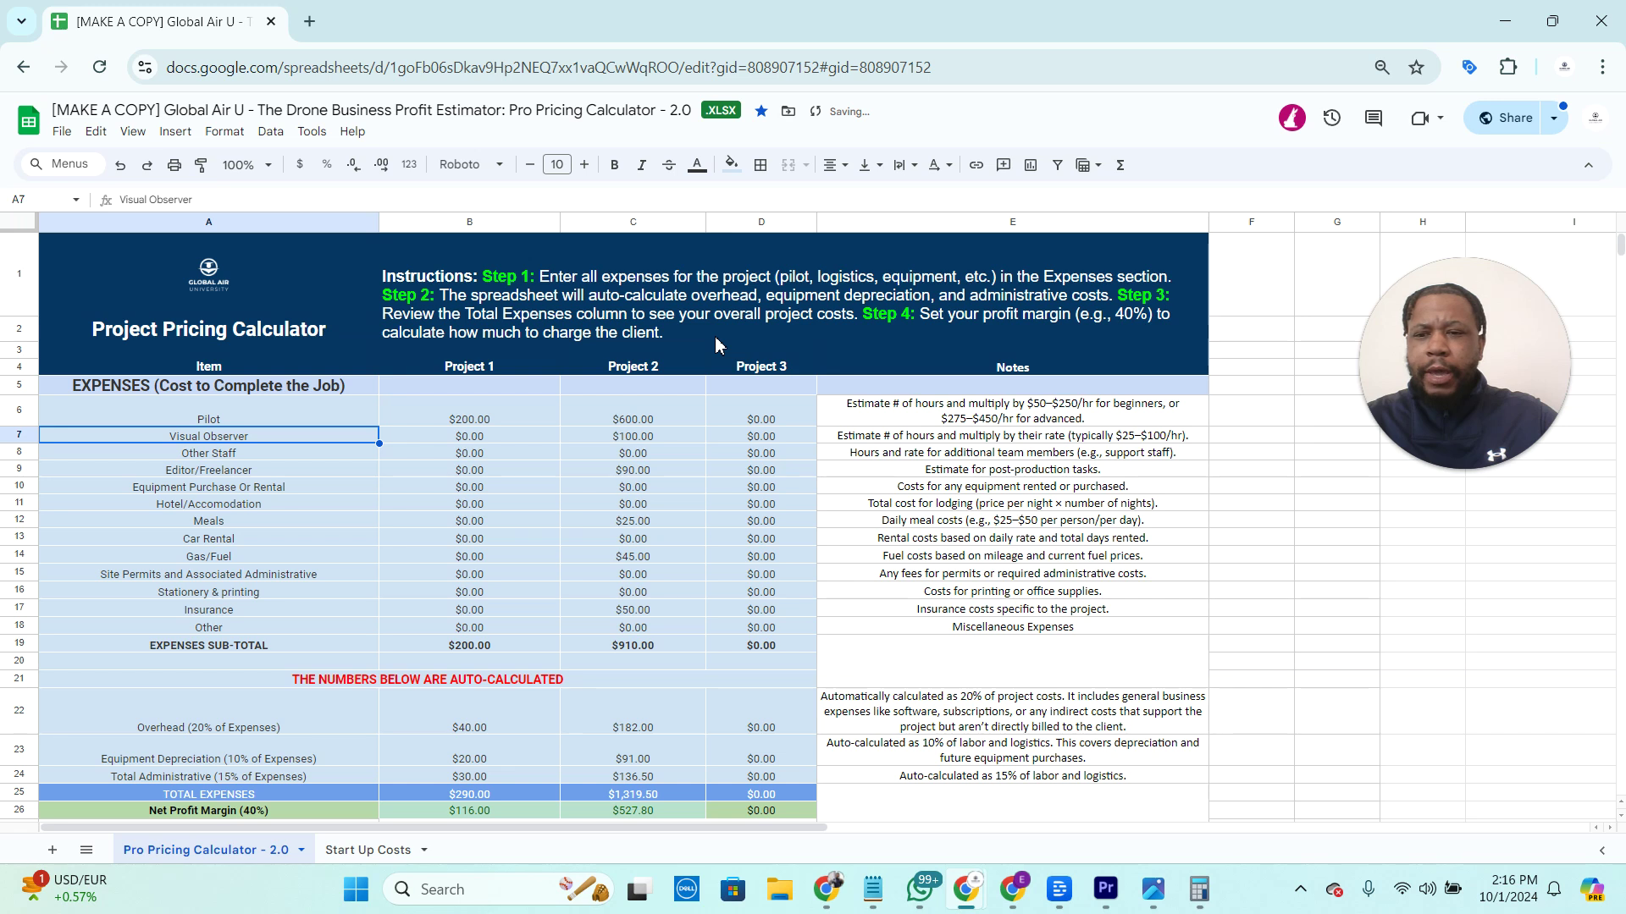
key("Down")
key("Right")
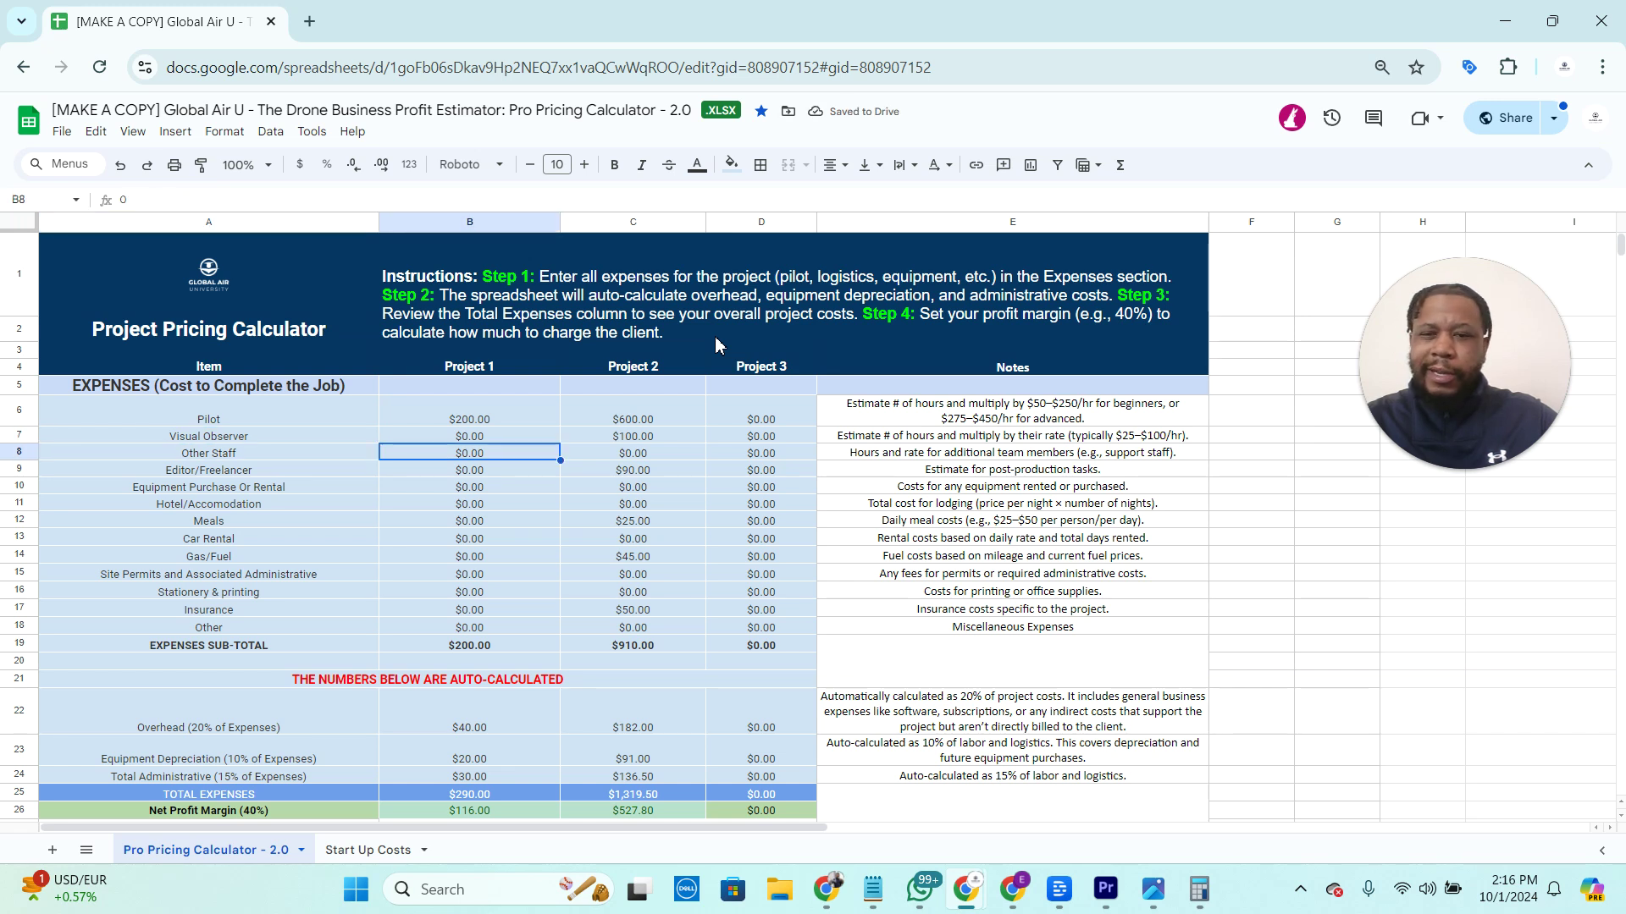
key("Up")
key("Left")
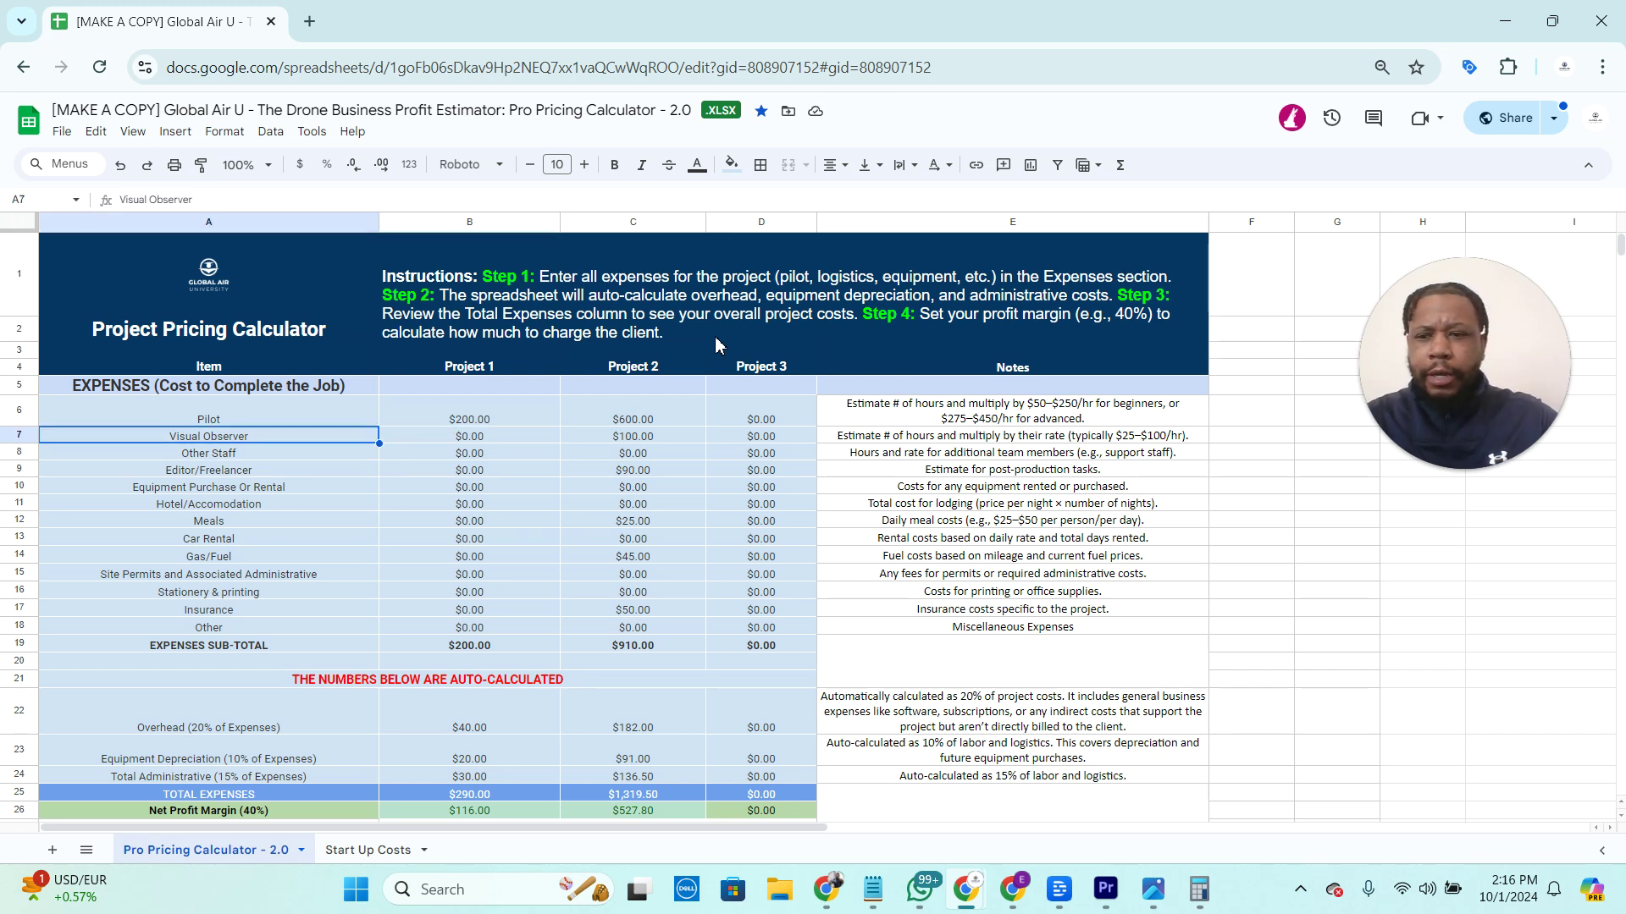
key("Down")
key("Down")
key("Right")
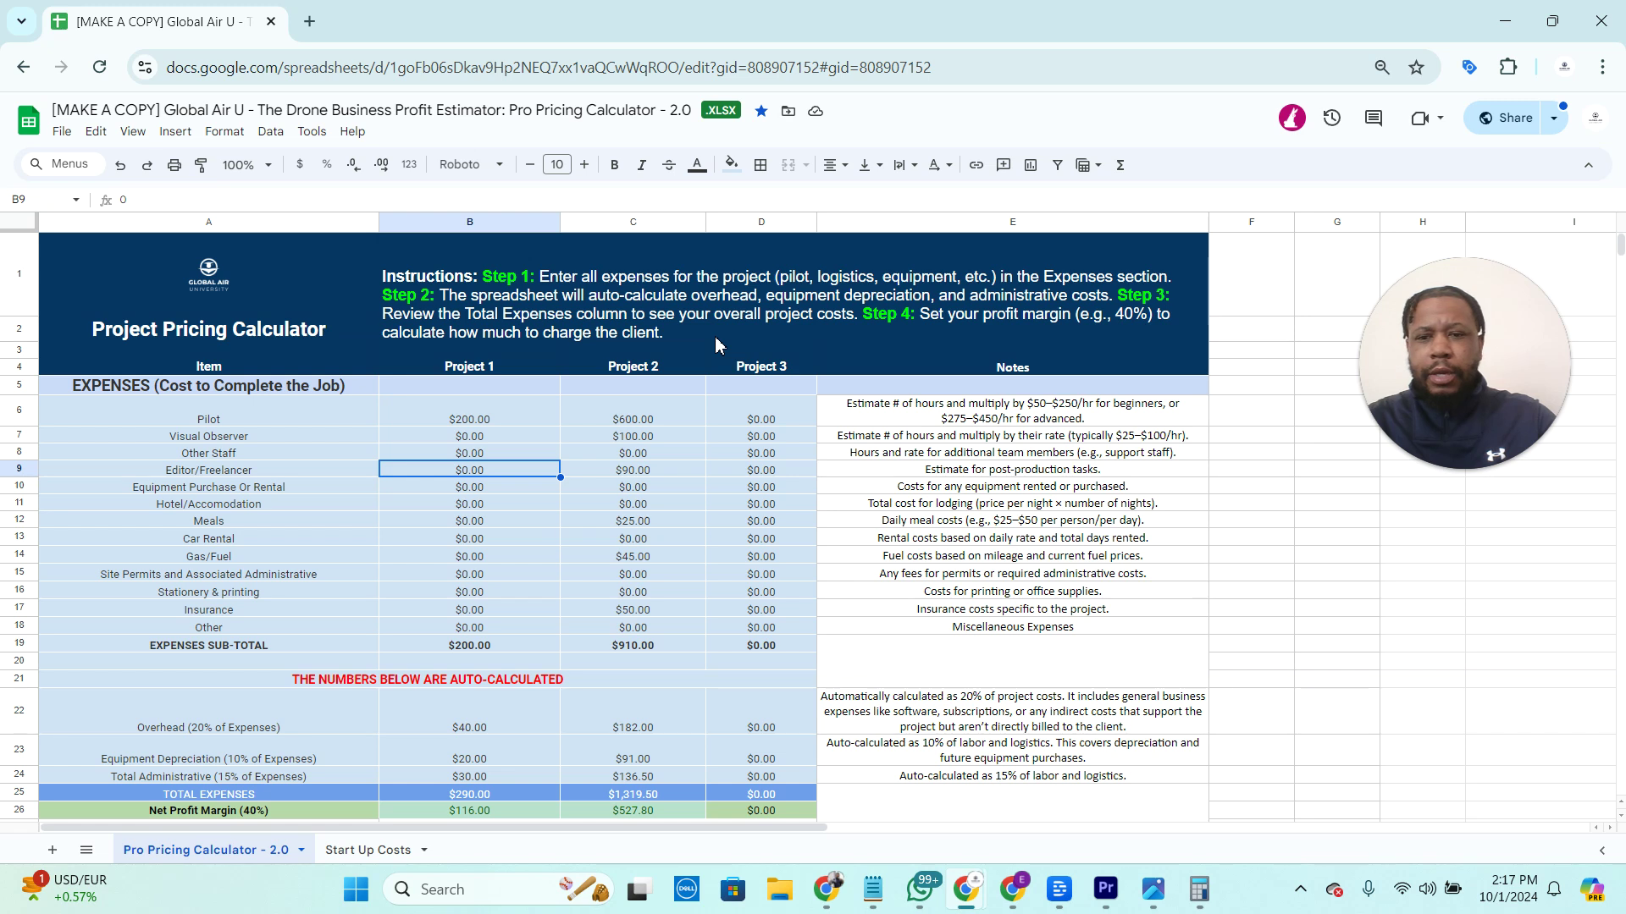
- Enter $75 for Editor/Freelancer and $20 for Meals in Project 1's expenses
type("75")
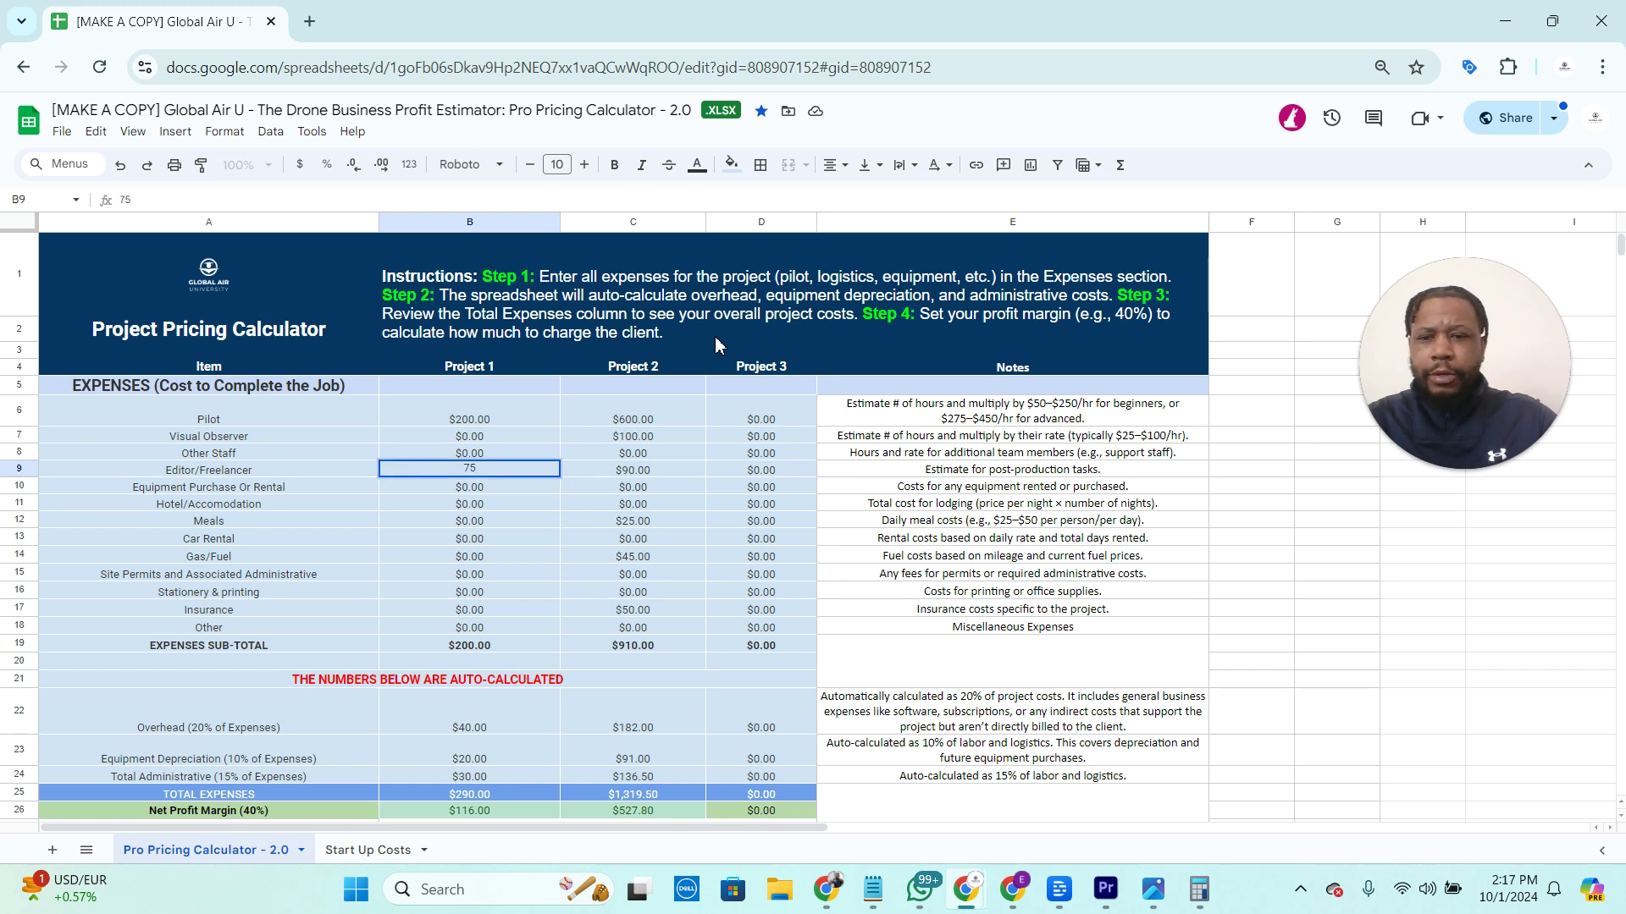
key("Return")
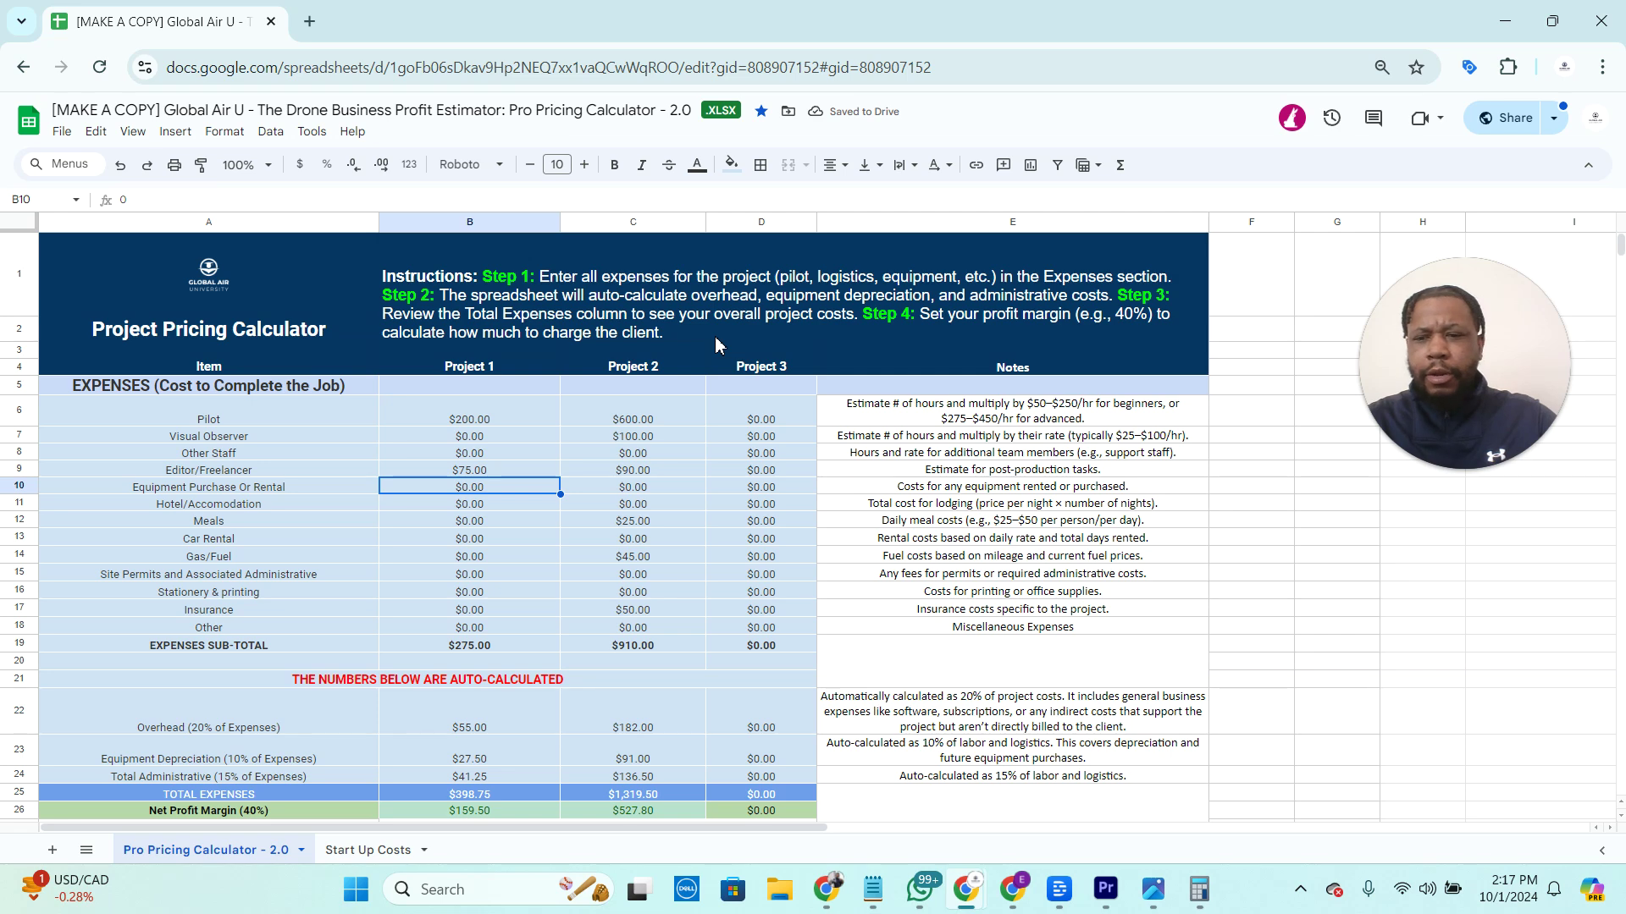
key("Down")
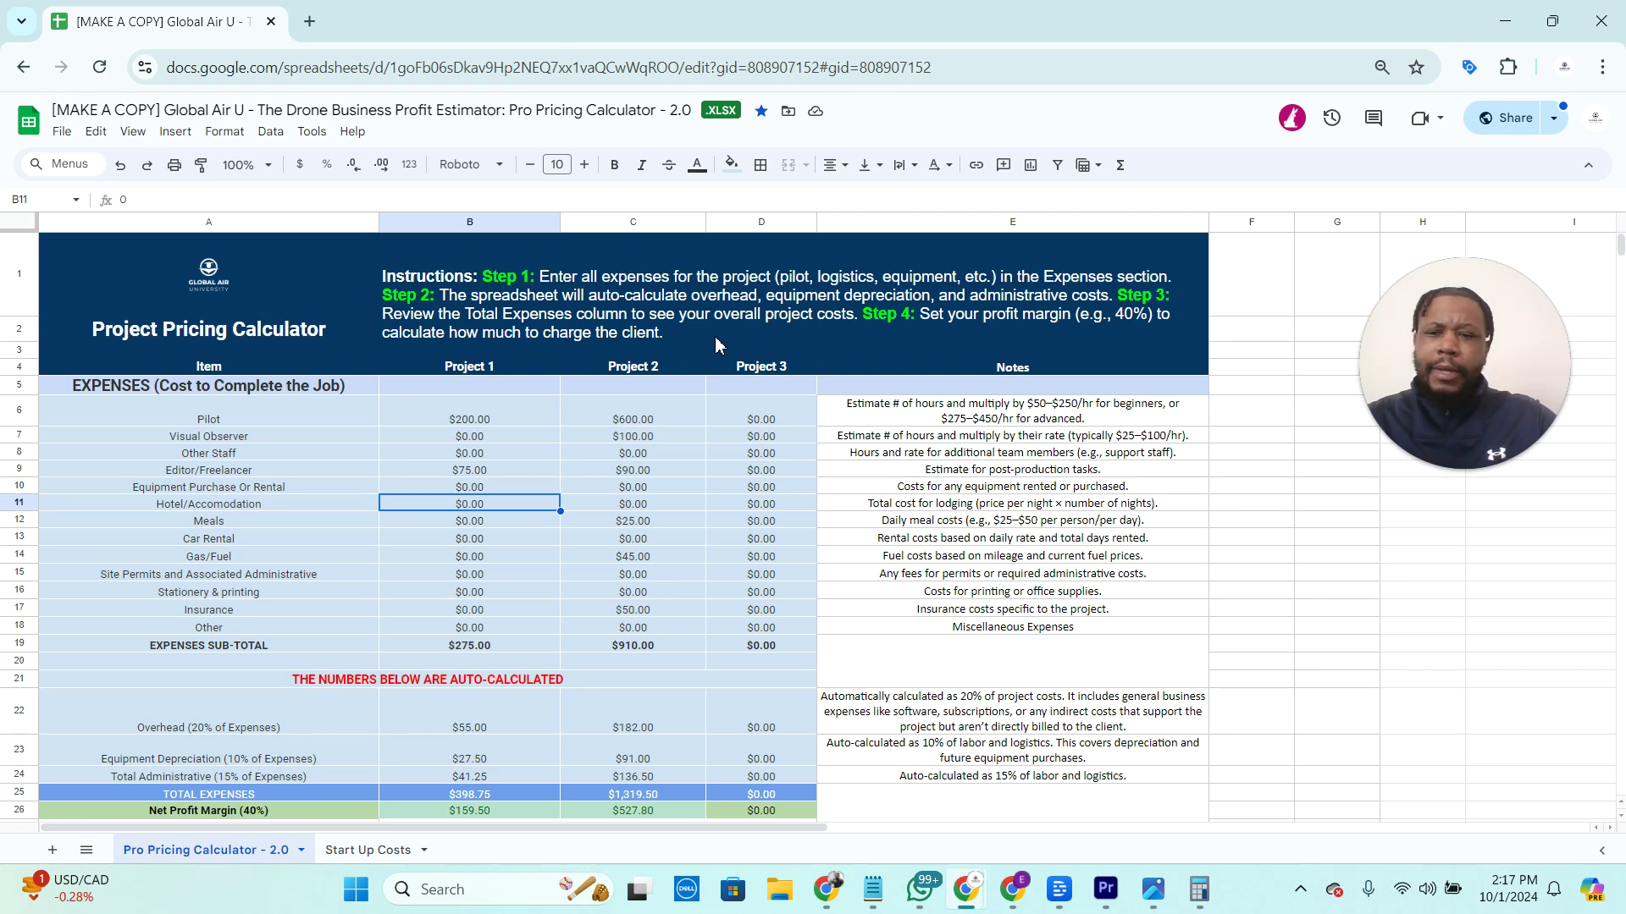
key("Down")
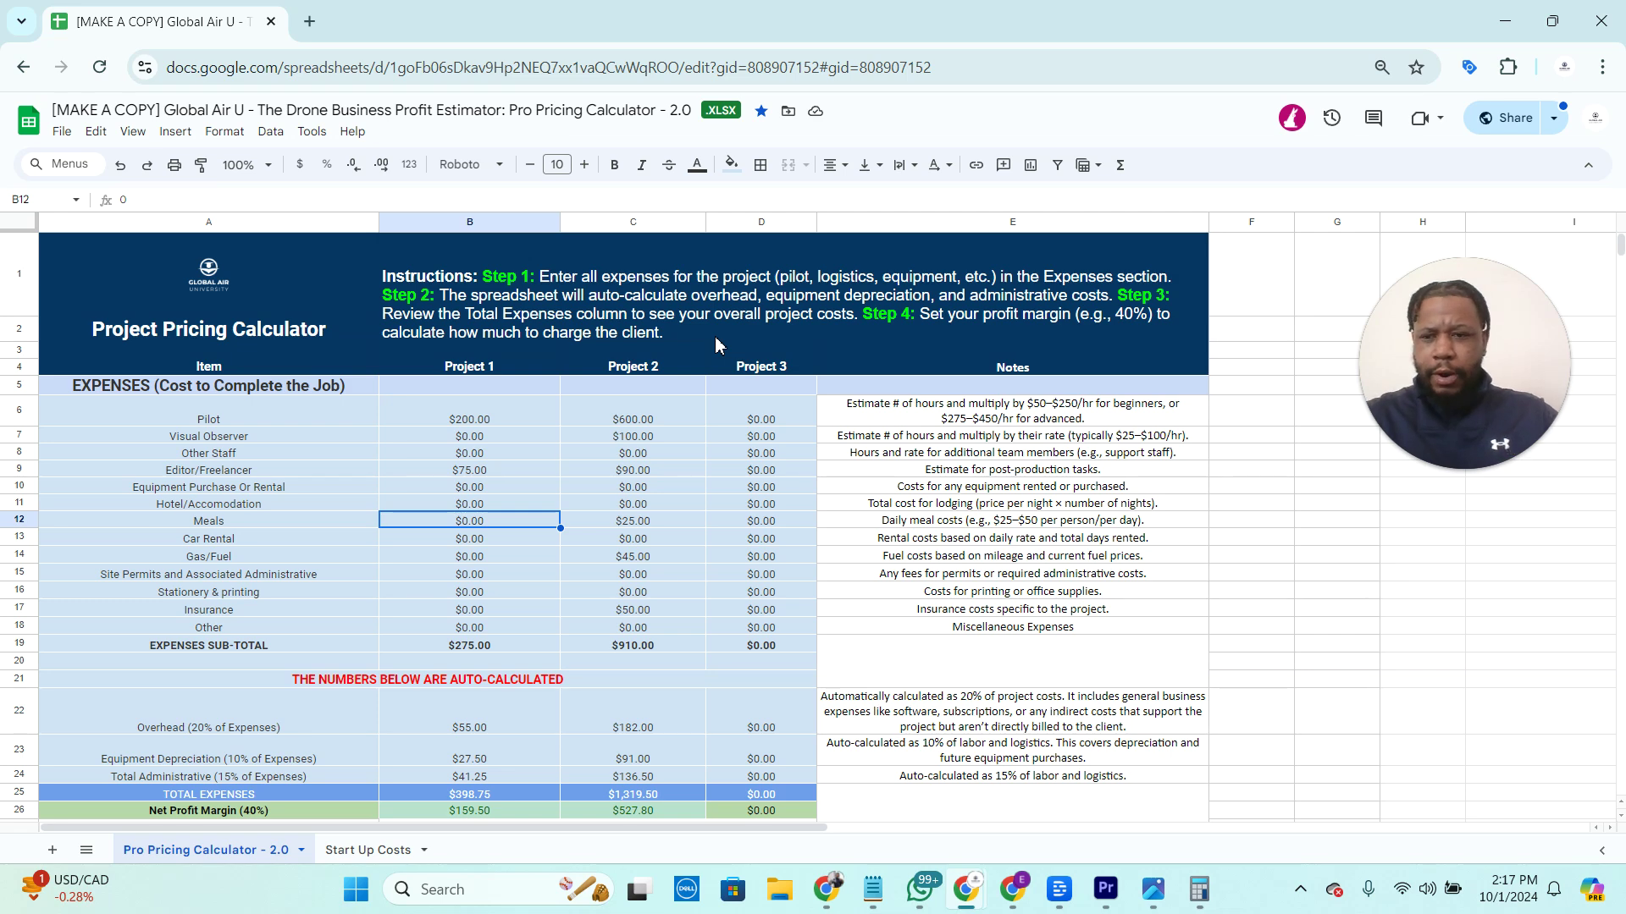
key("shift+Left")
key("shift+Right")
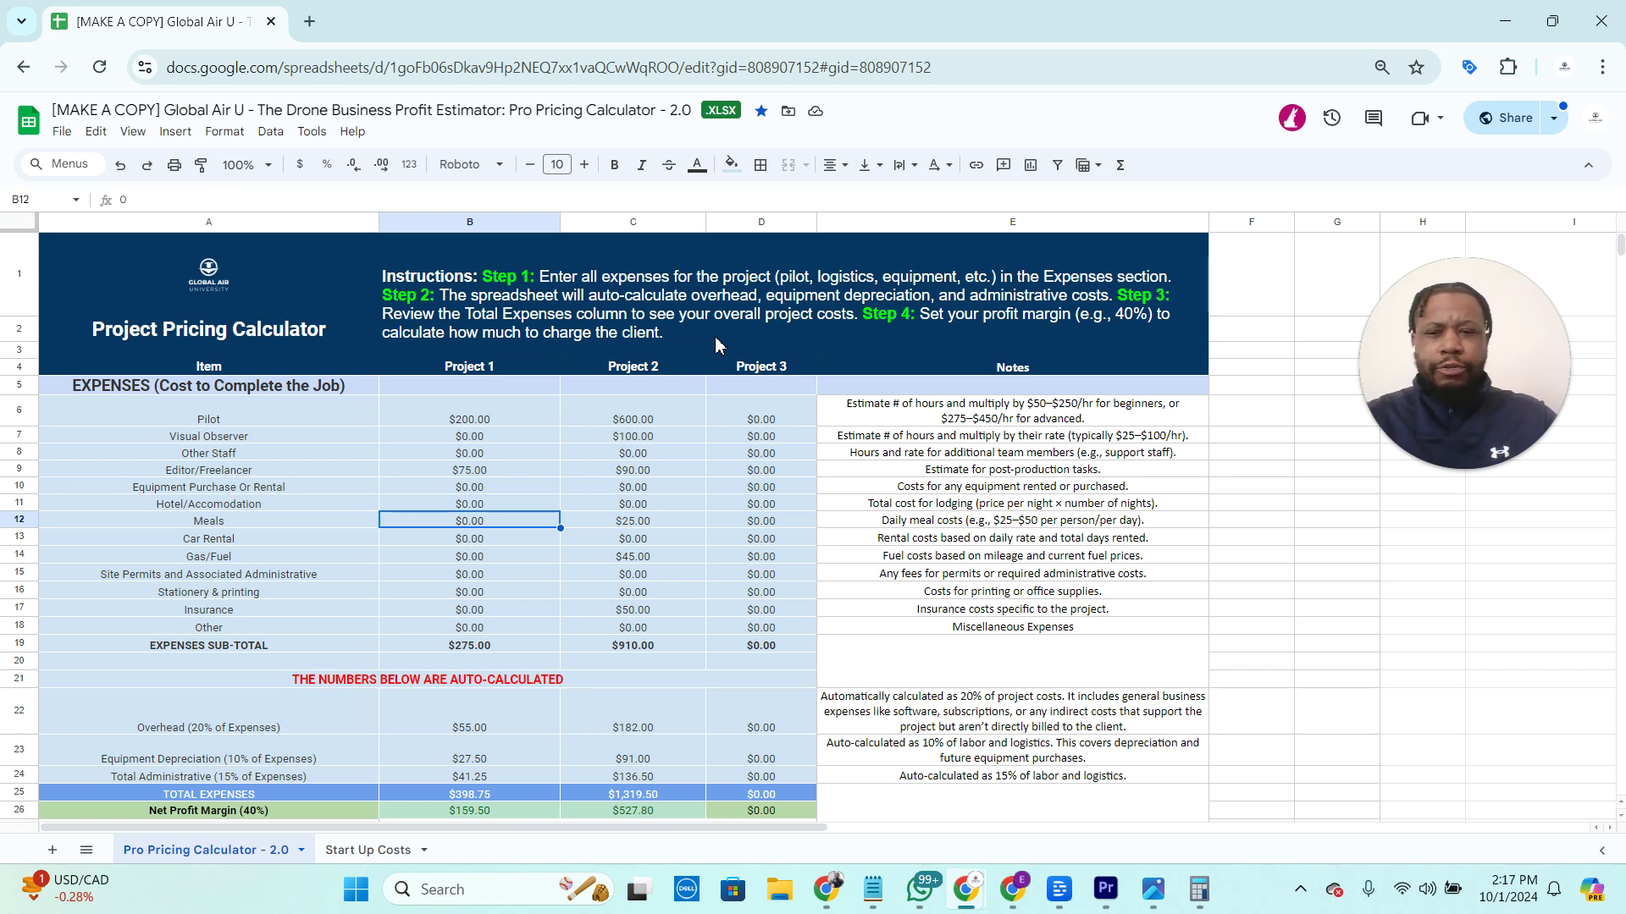
type("20")
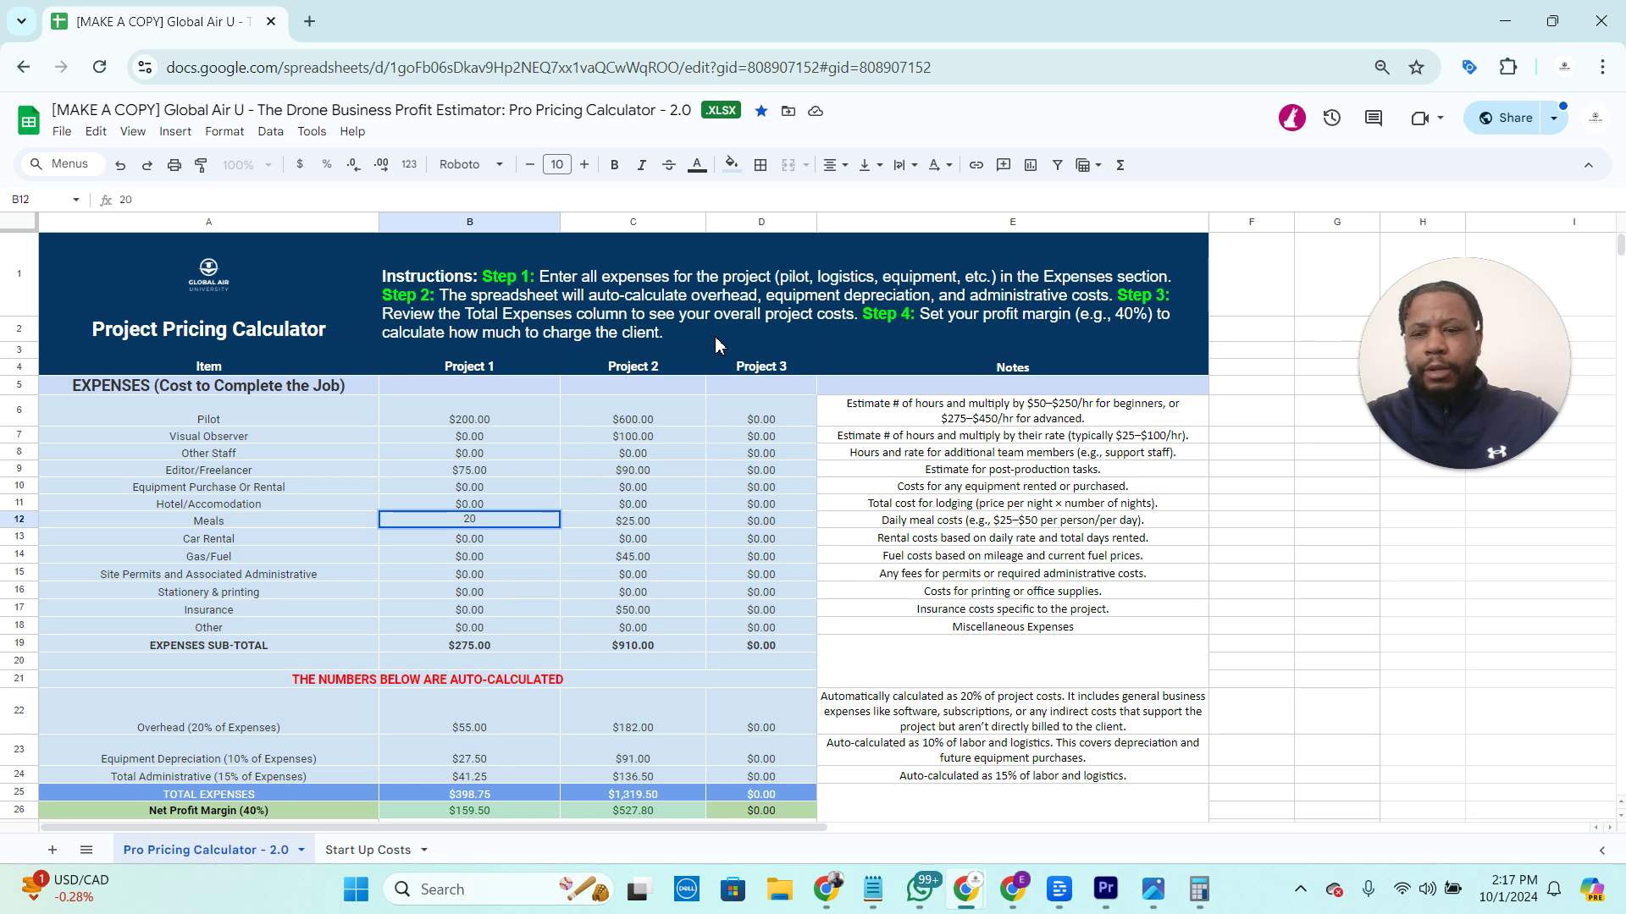
key("Return")
- Enter $60 for Gas/Fuel and $25 for Insurance, leaving permits and stationery at zero
key("Left")
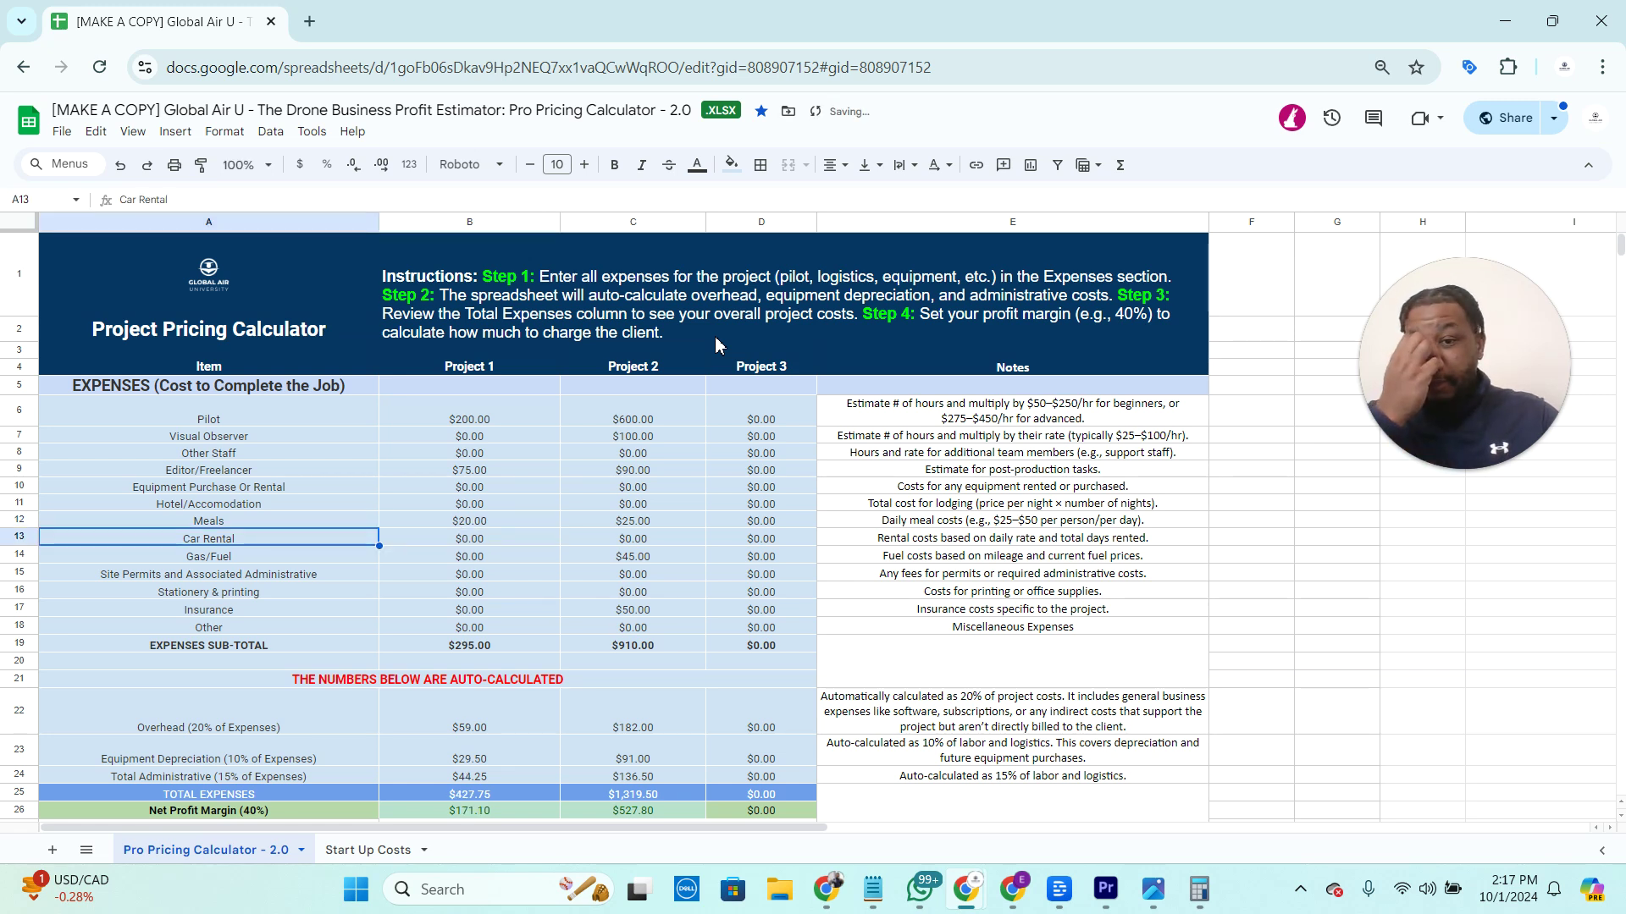
key("Right")
key("Down")
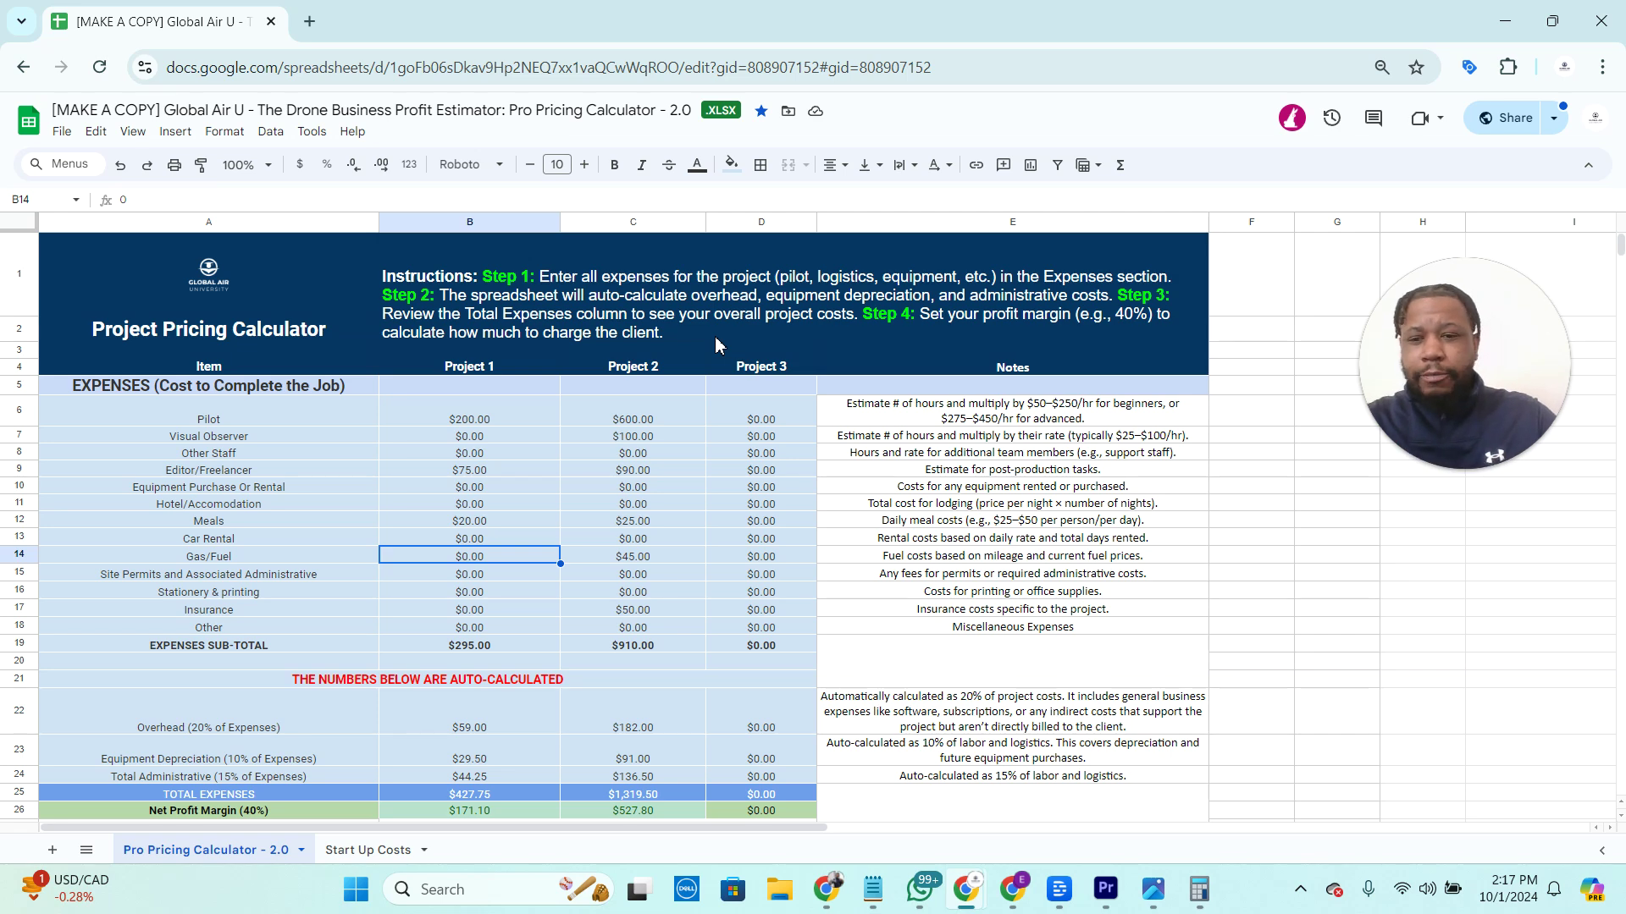
type("60")
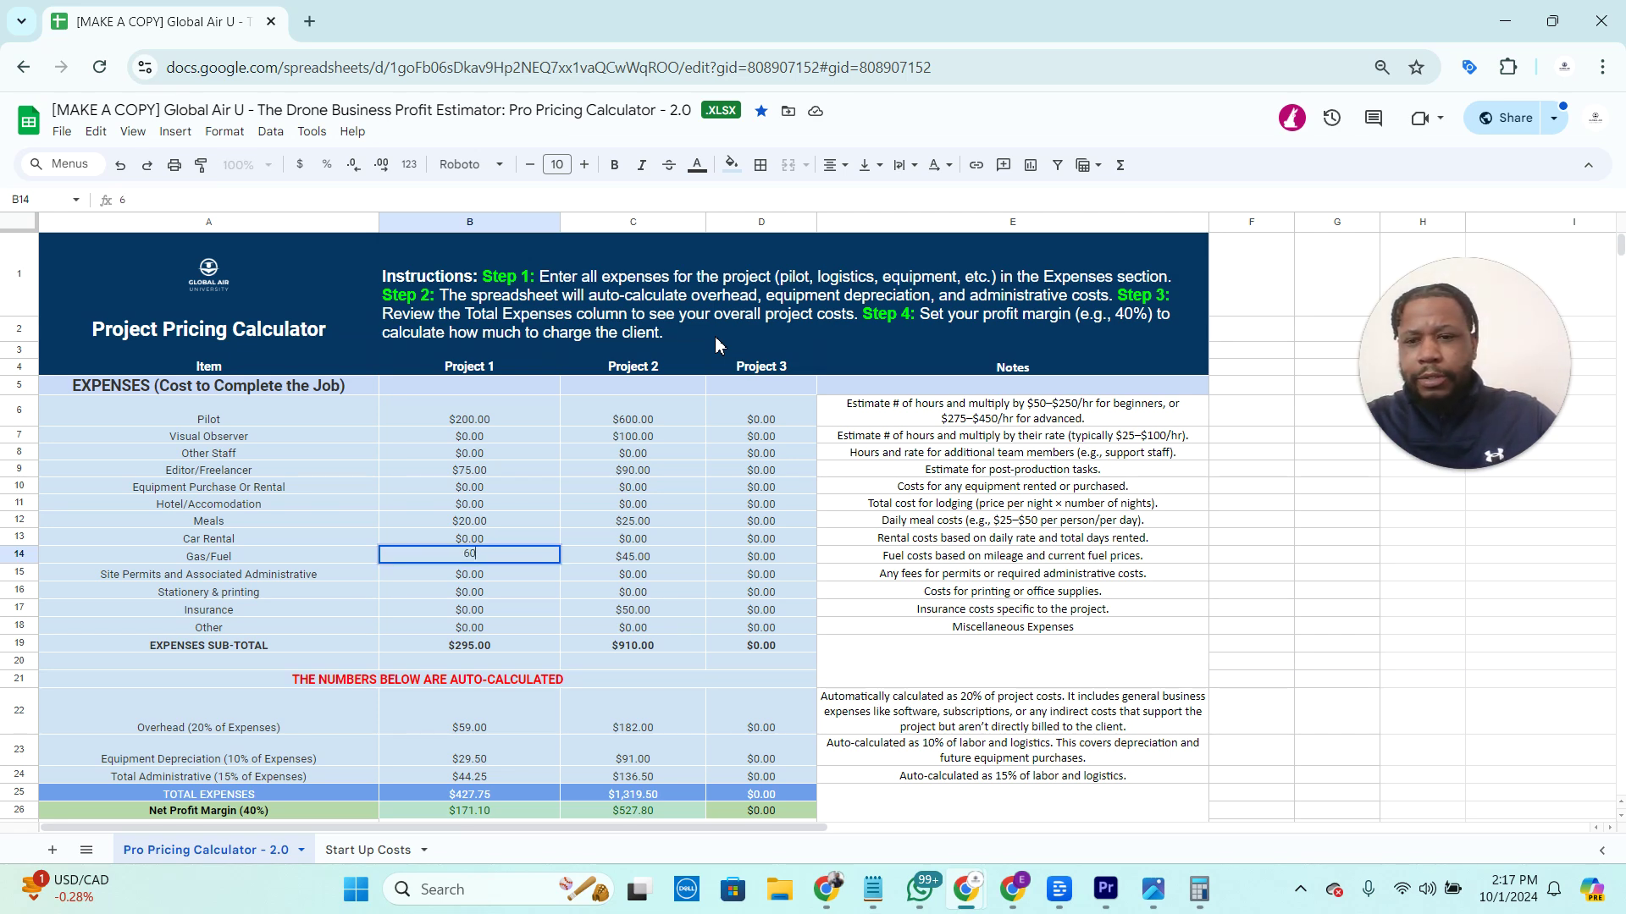
key("Return")
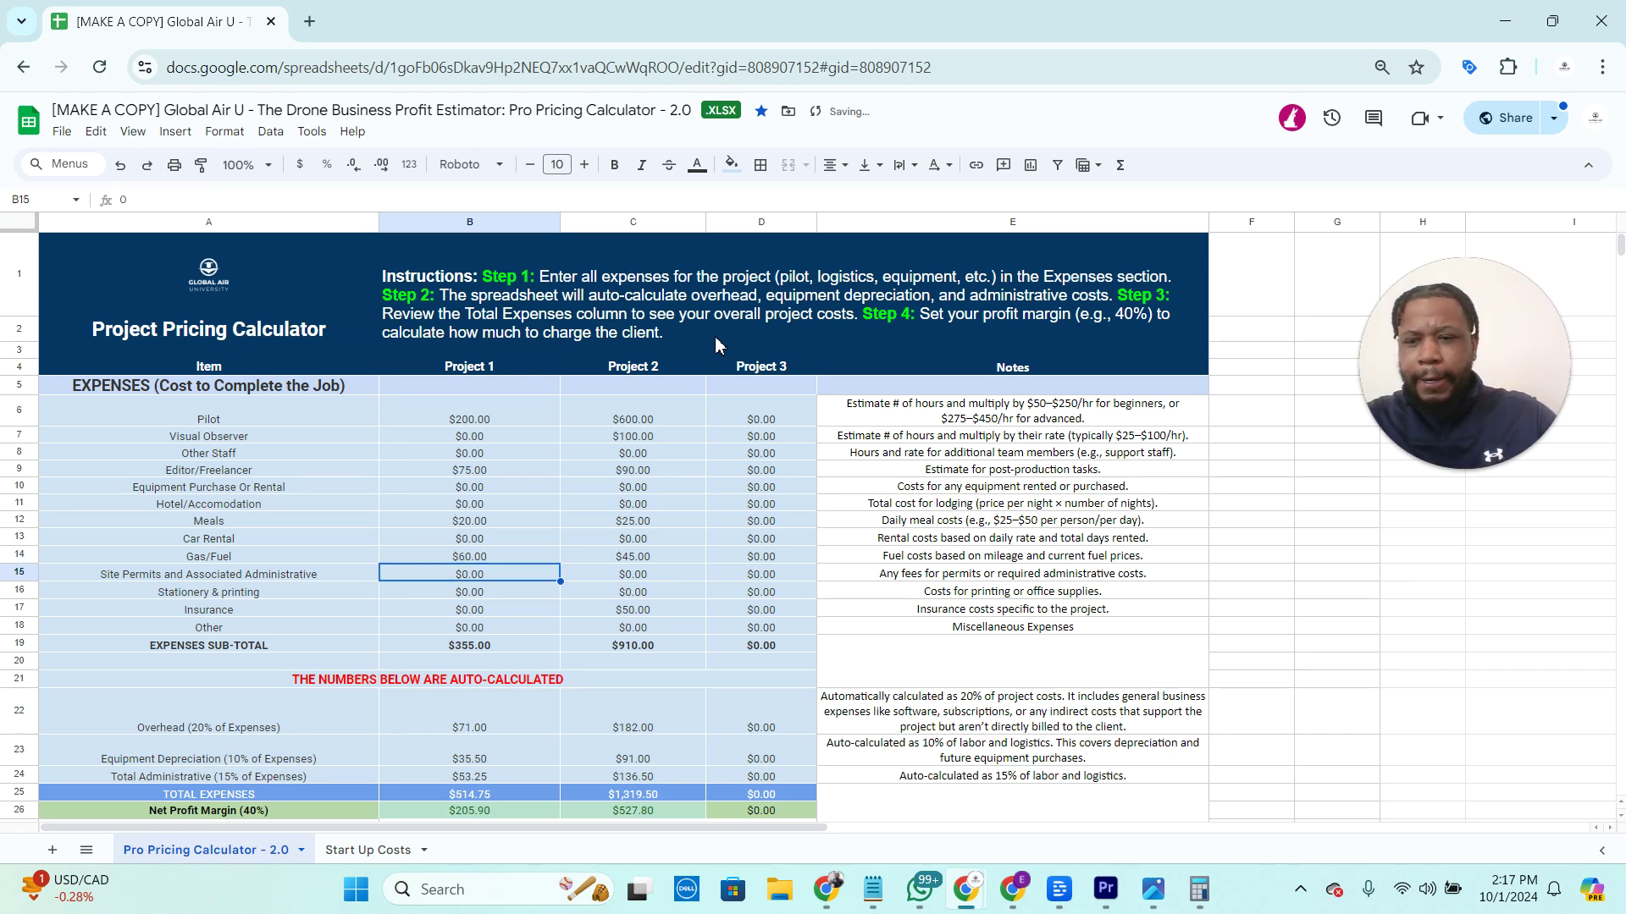
key("Down")
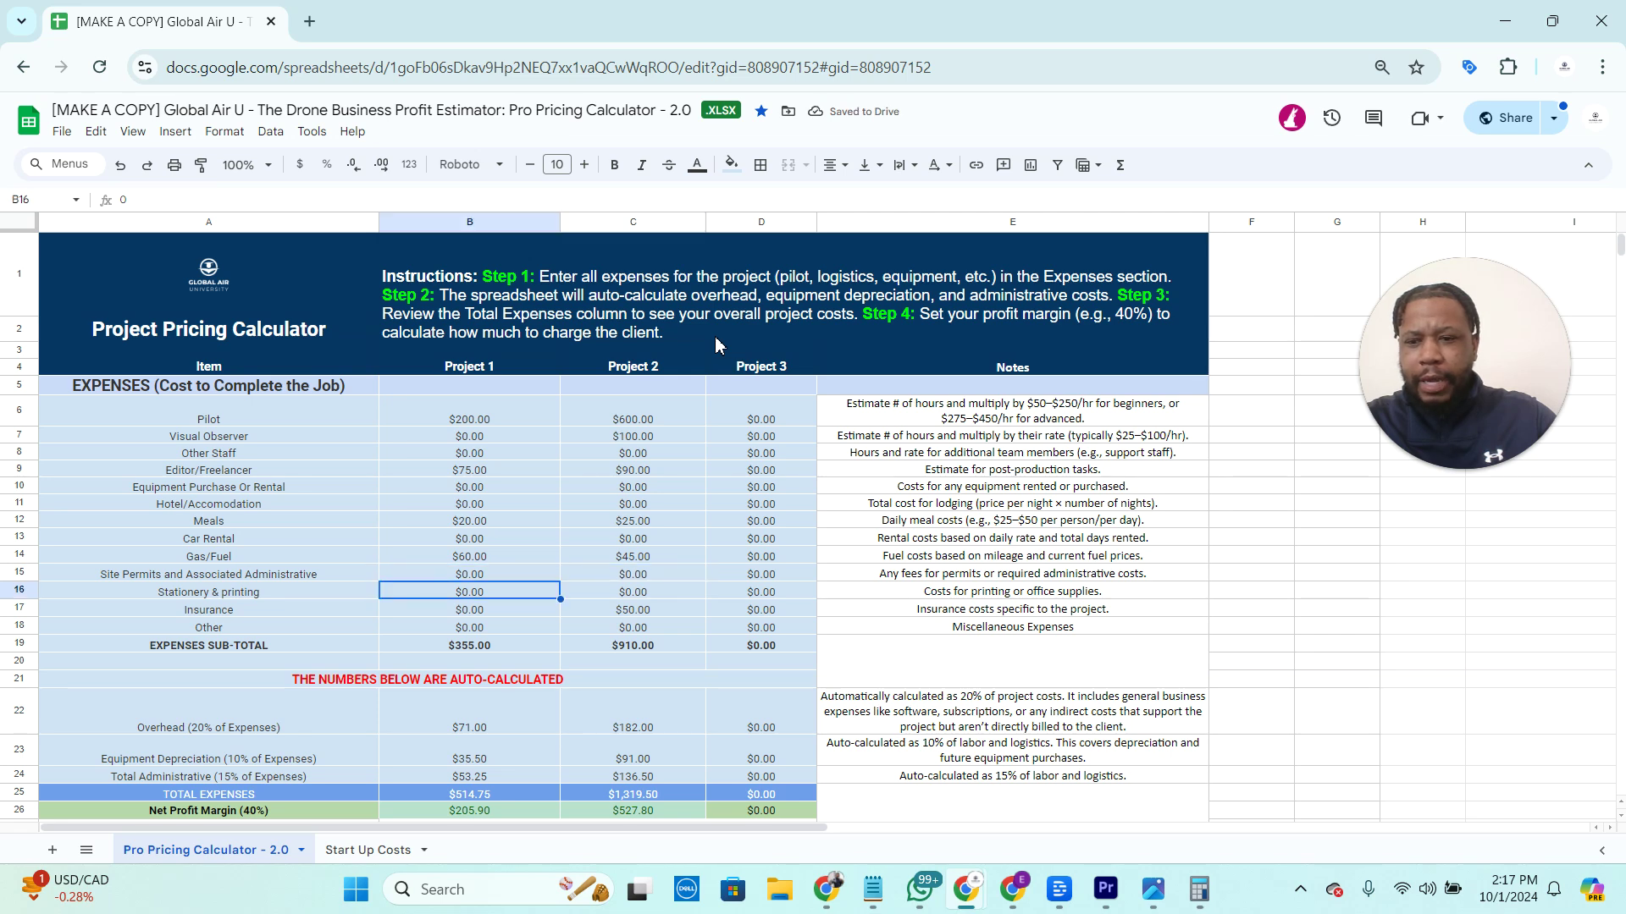
key("Down")
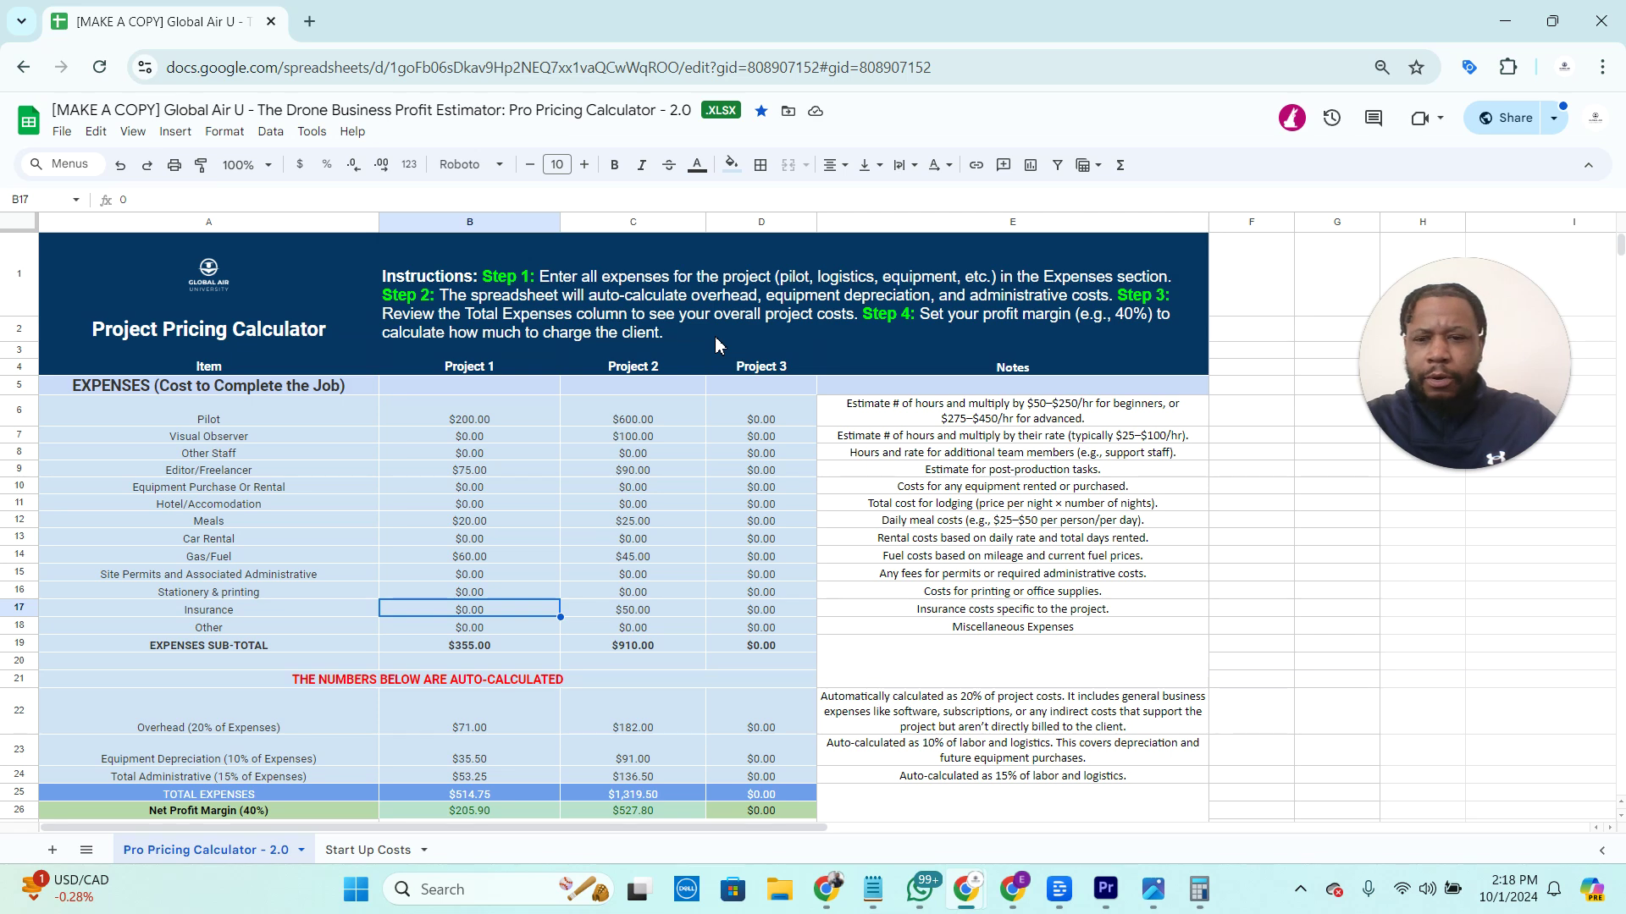
type("25")
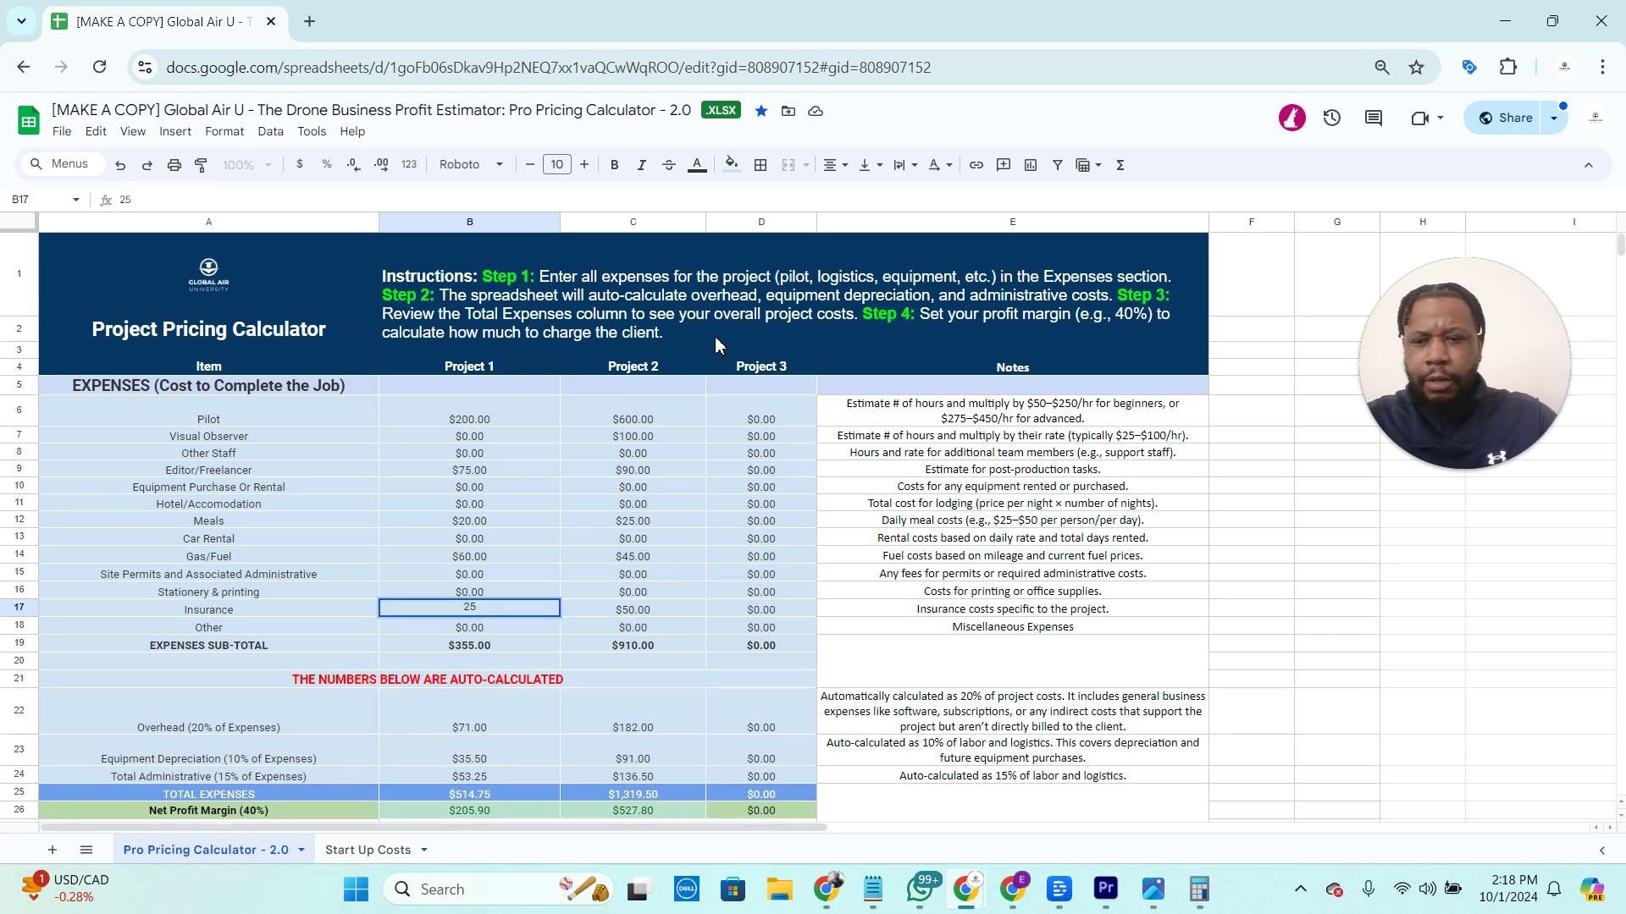
key("Return")
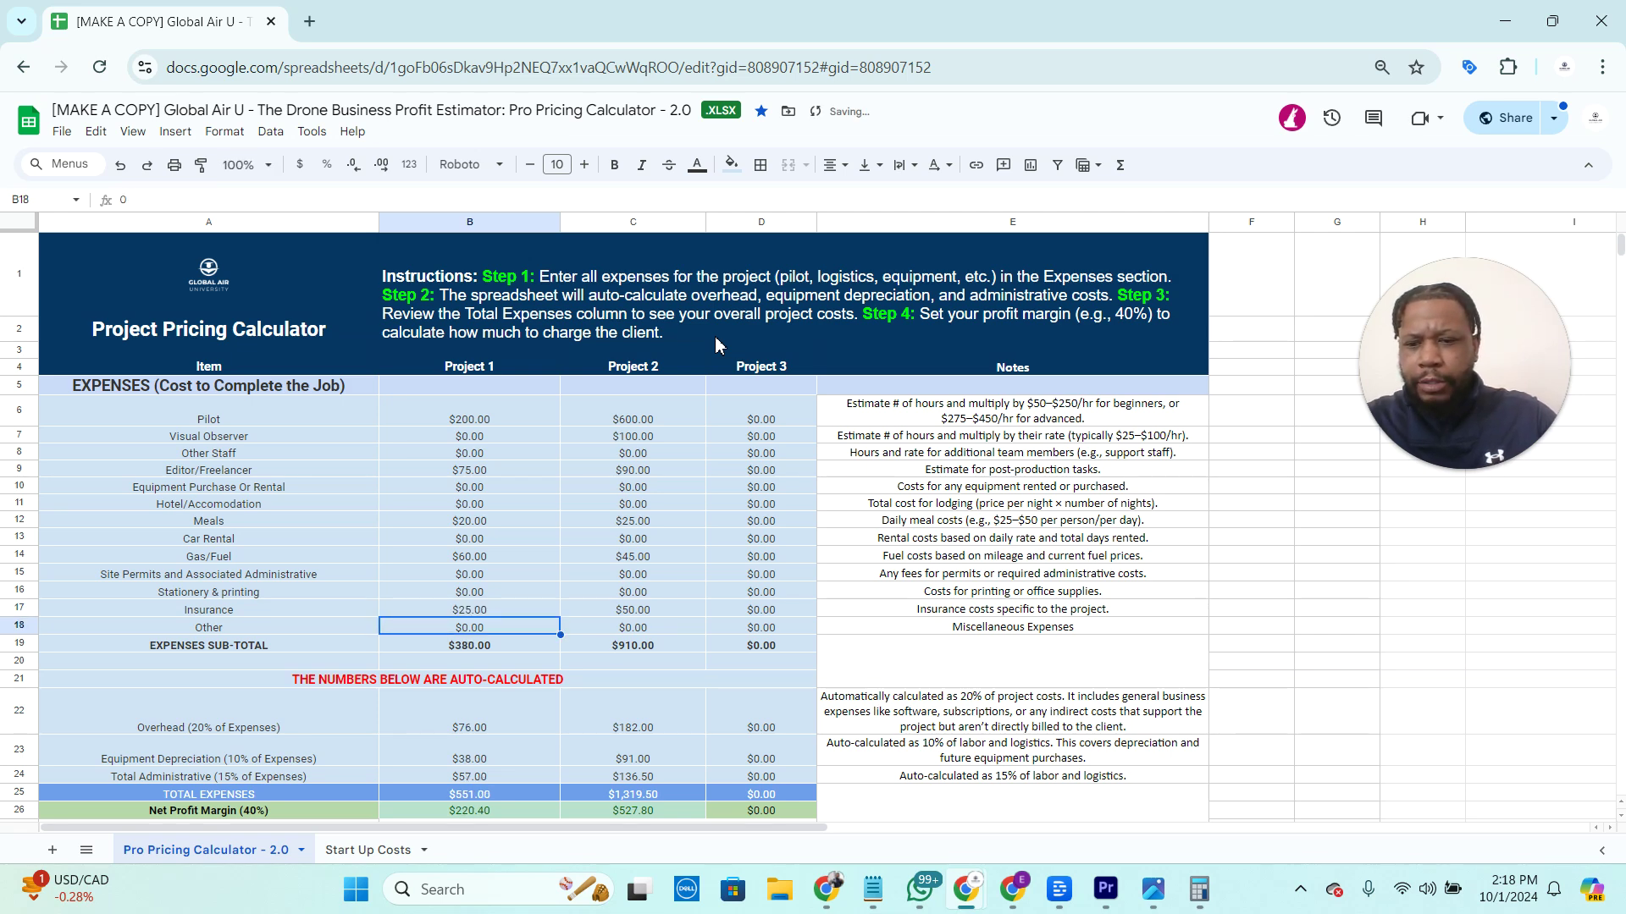
key("Down")
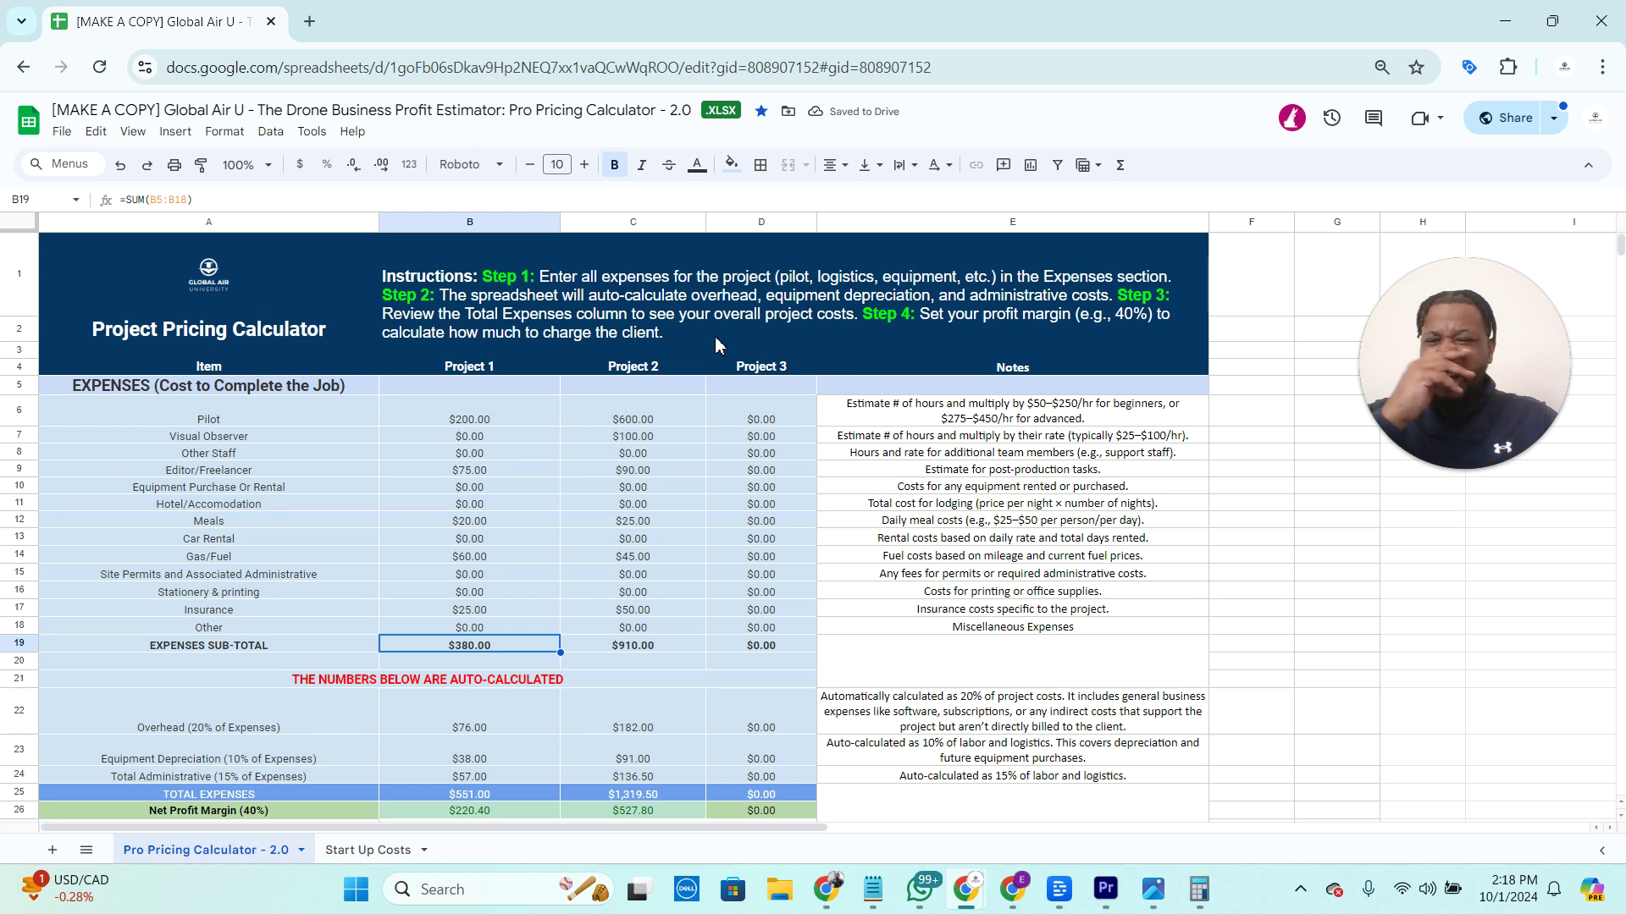
key("Up")
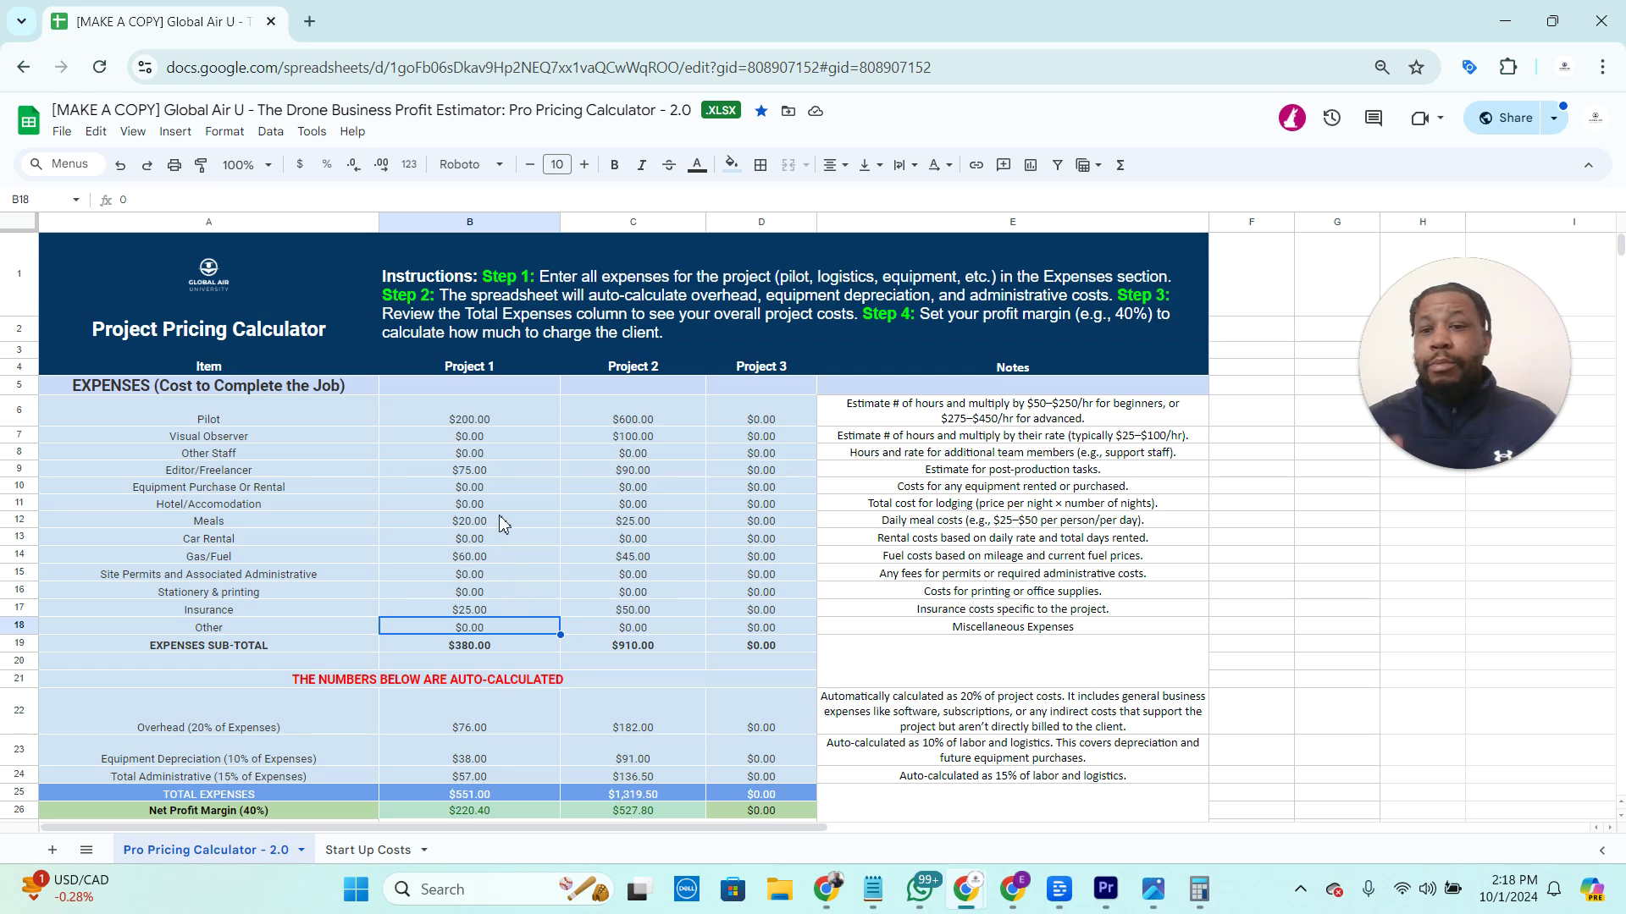
scroll(499, 521, "down", 1)
left_click(483, 543)
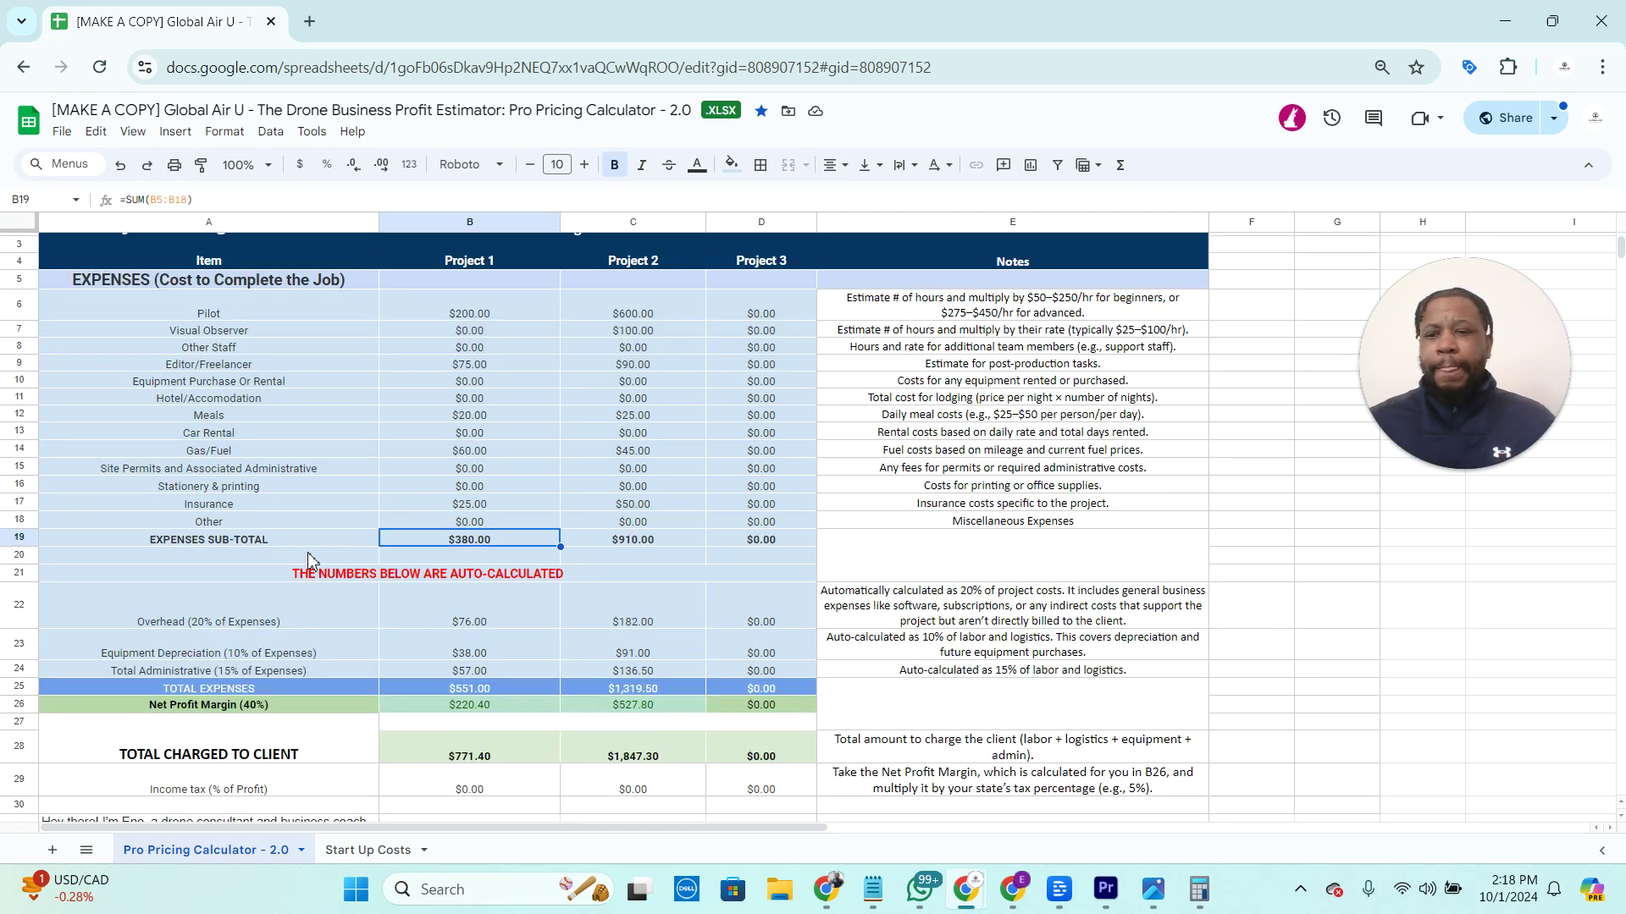
scroll(493, 604, "down", 2)
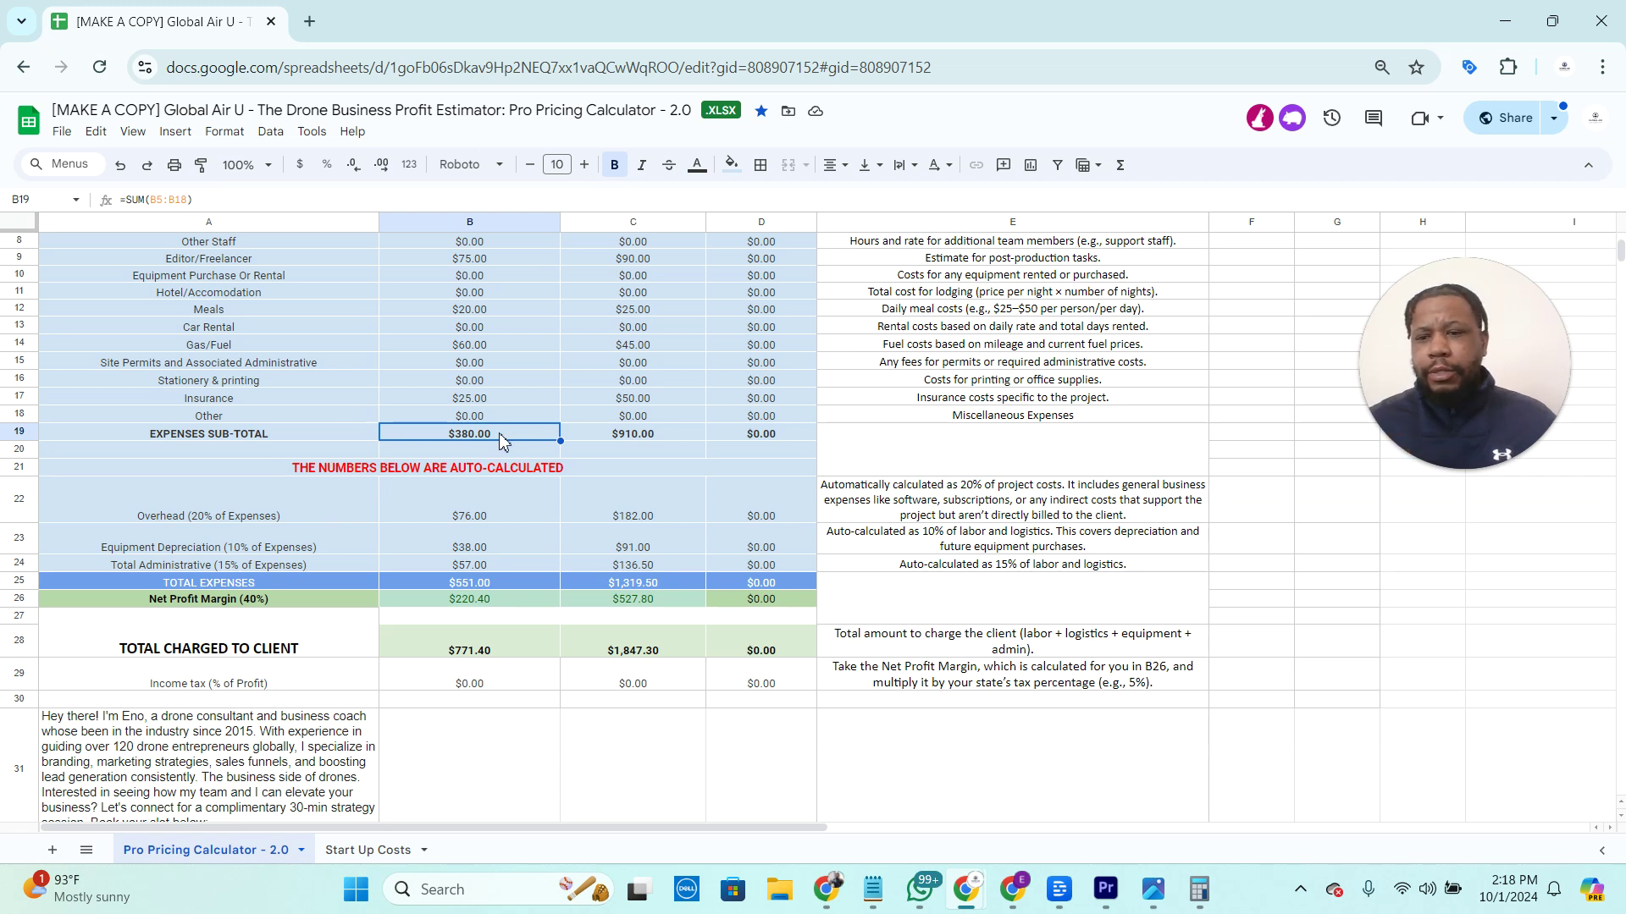
left_click(278, 503)
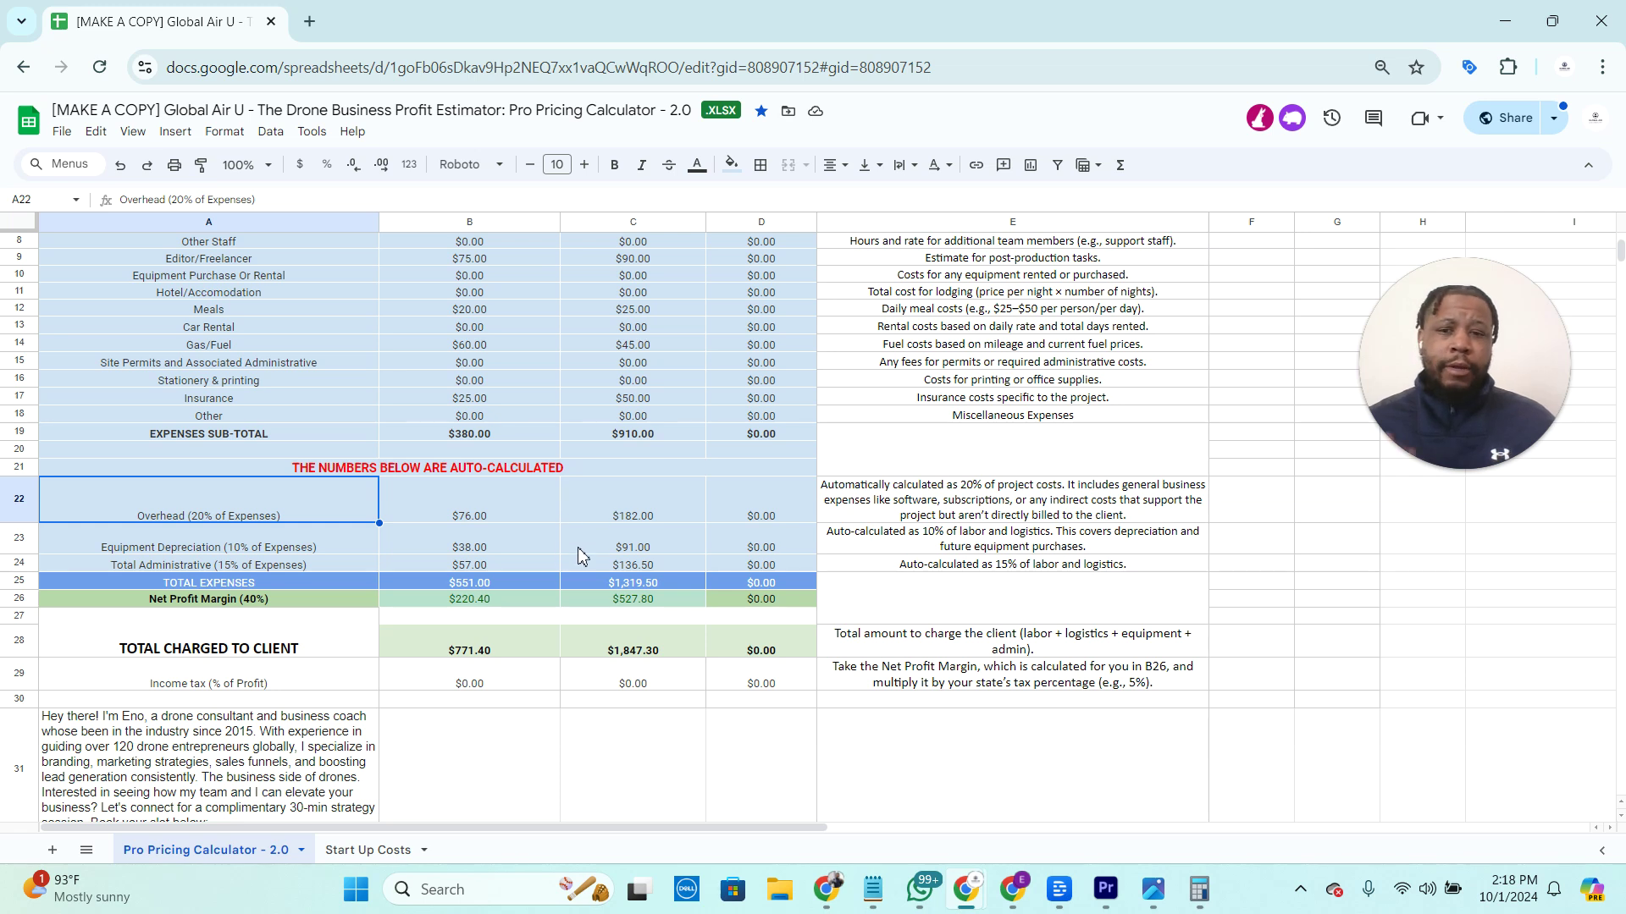
left_click(453, 548)
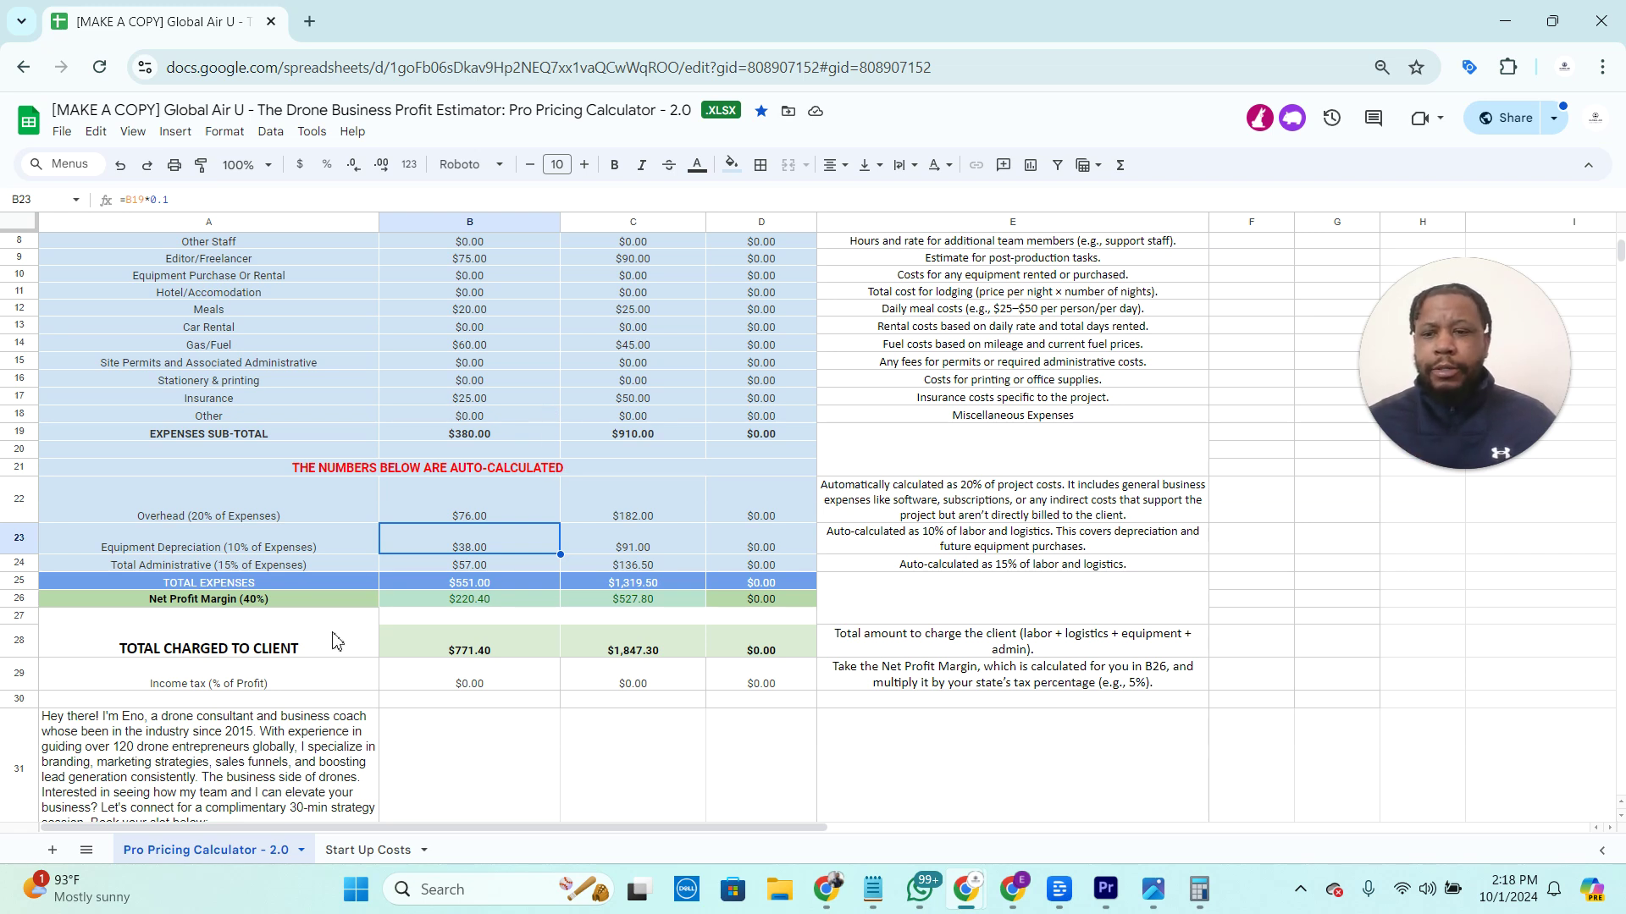
left_click(321, 572)
left_click(468, 566)
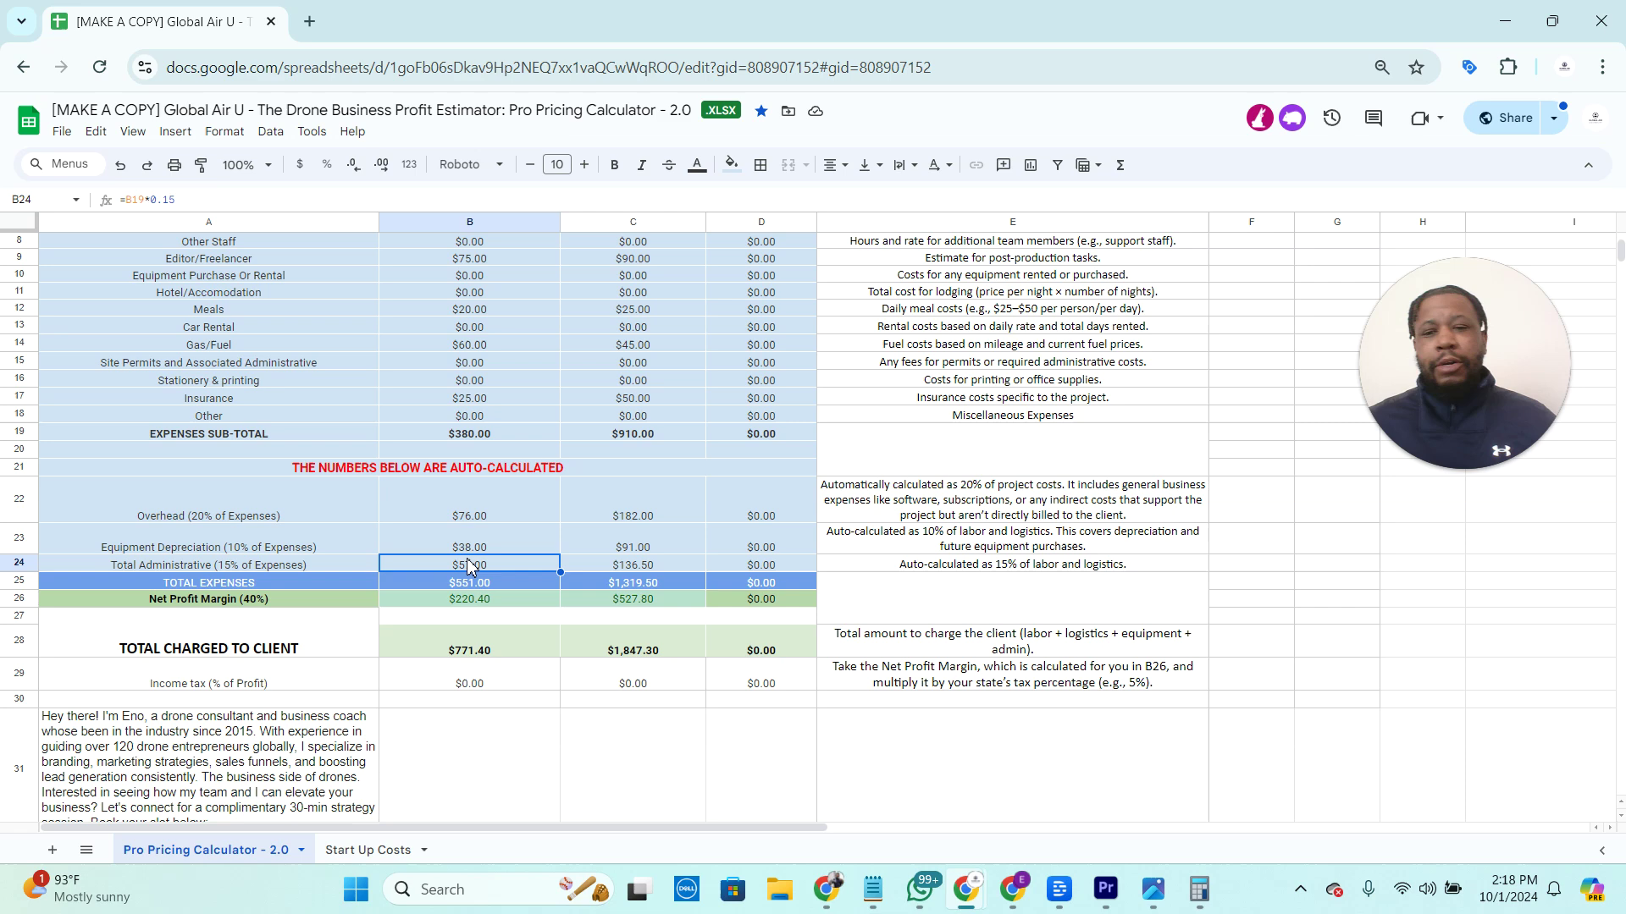
scroll(559, 561, "up", 2)
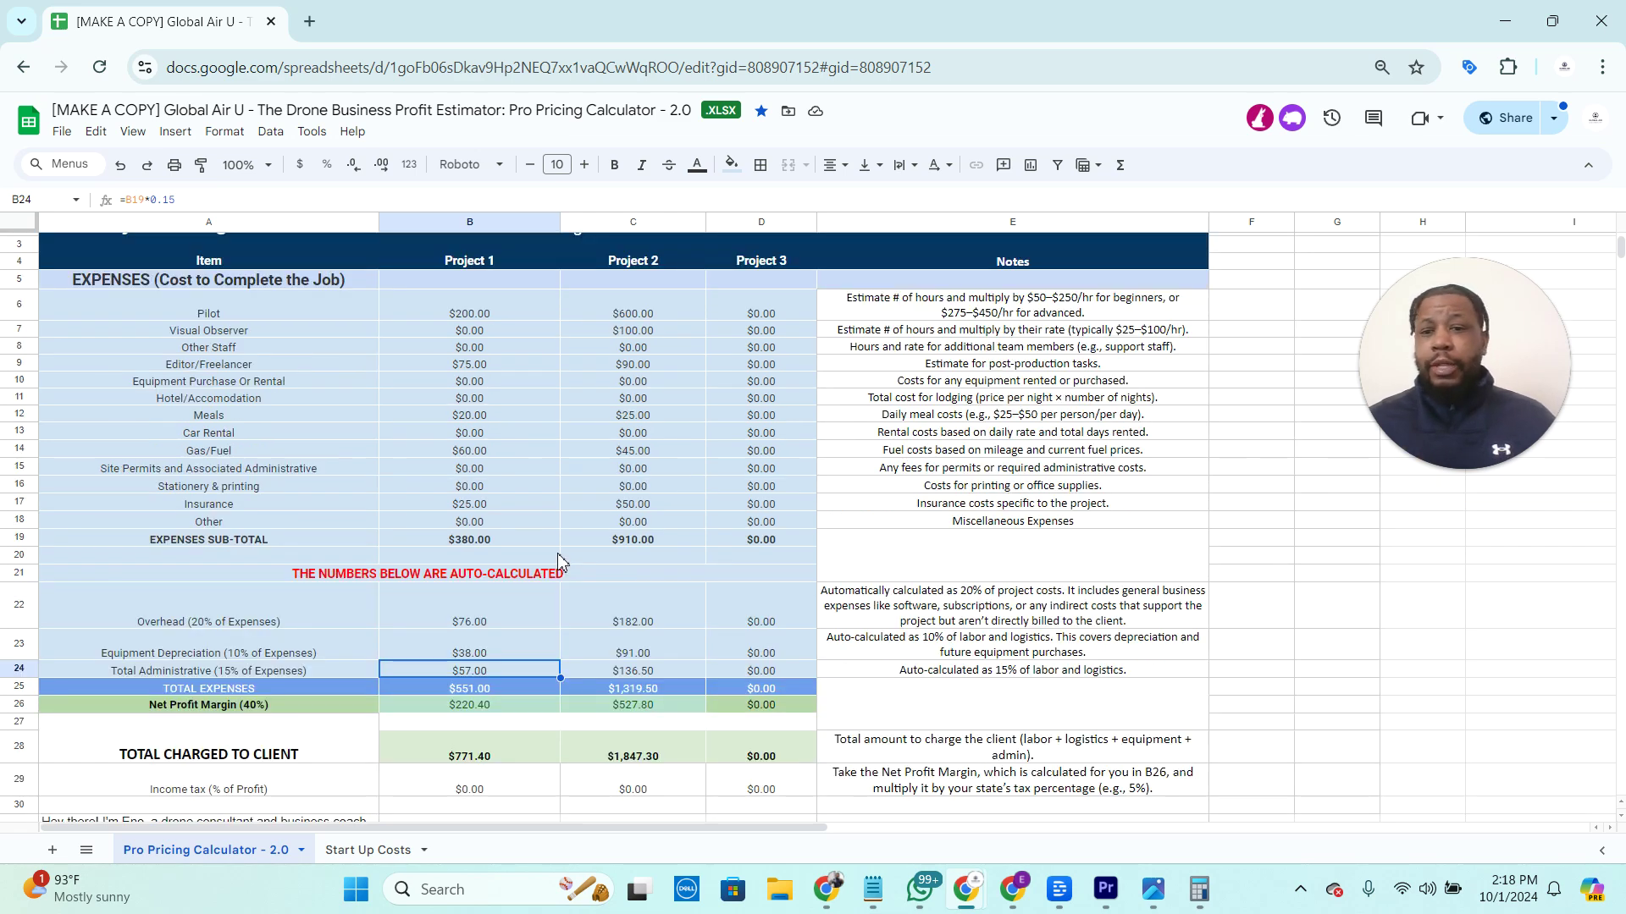
scroll(556, 550, "down", 2)
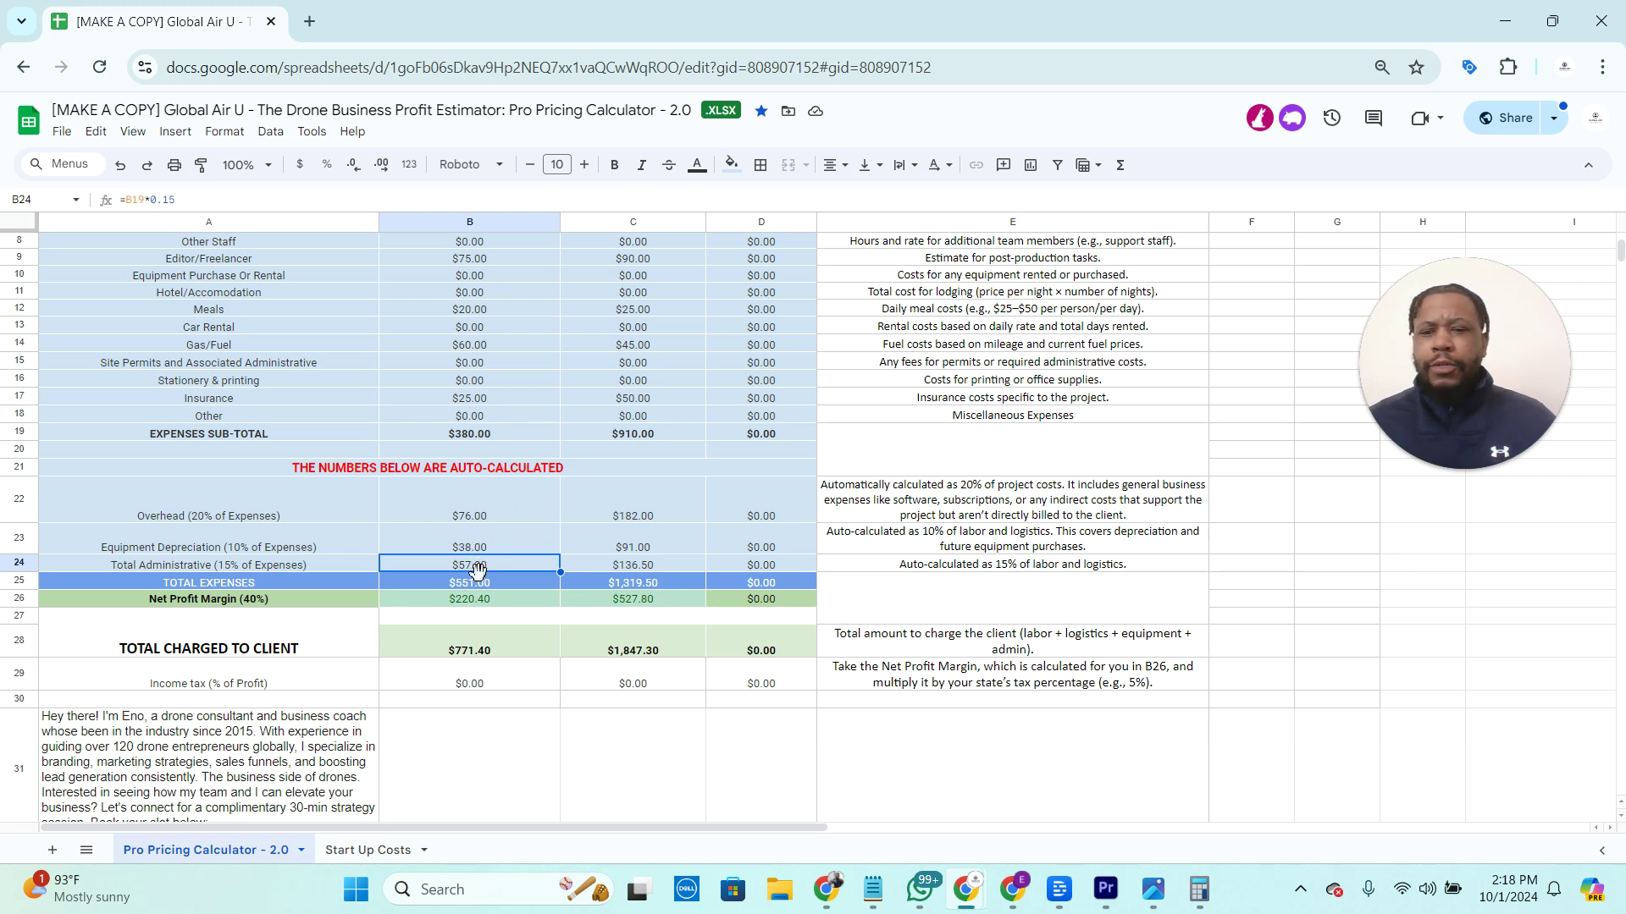
left_click(484, 435)
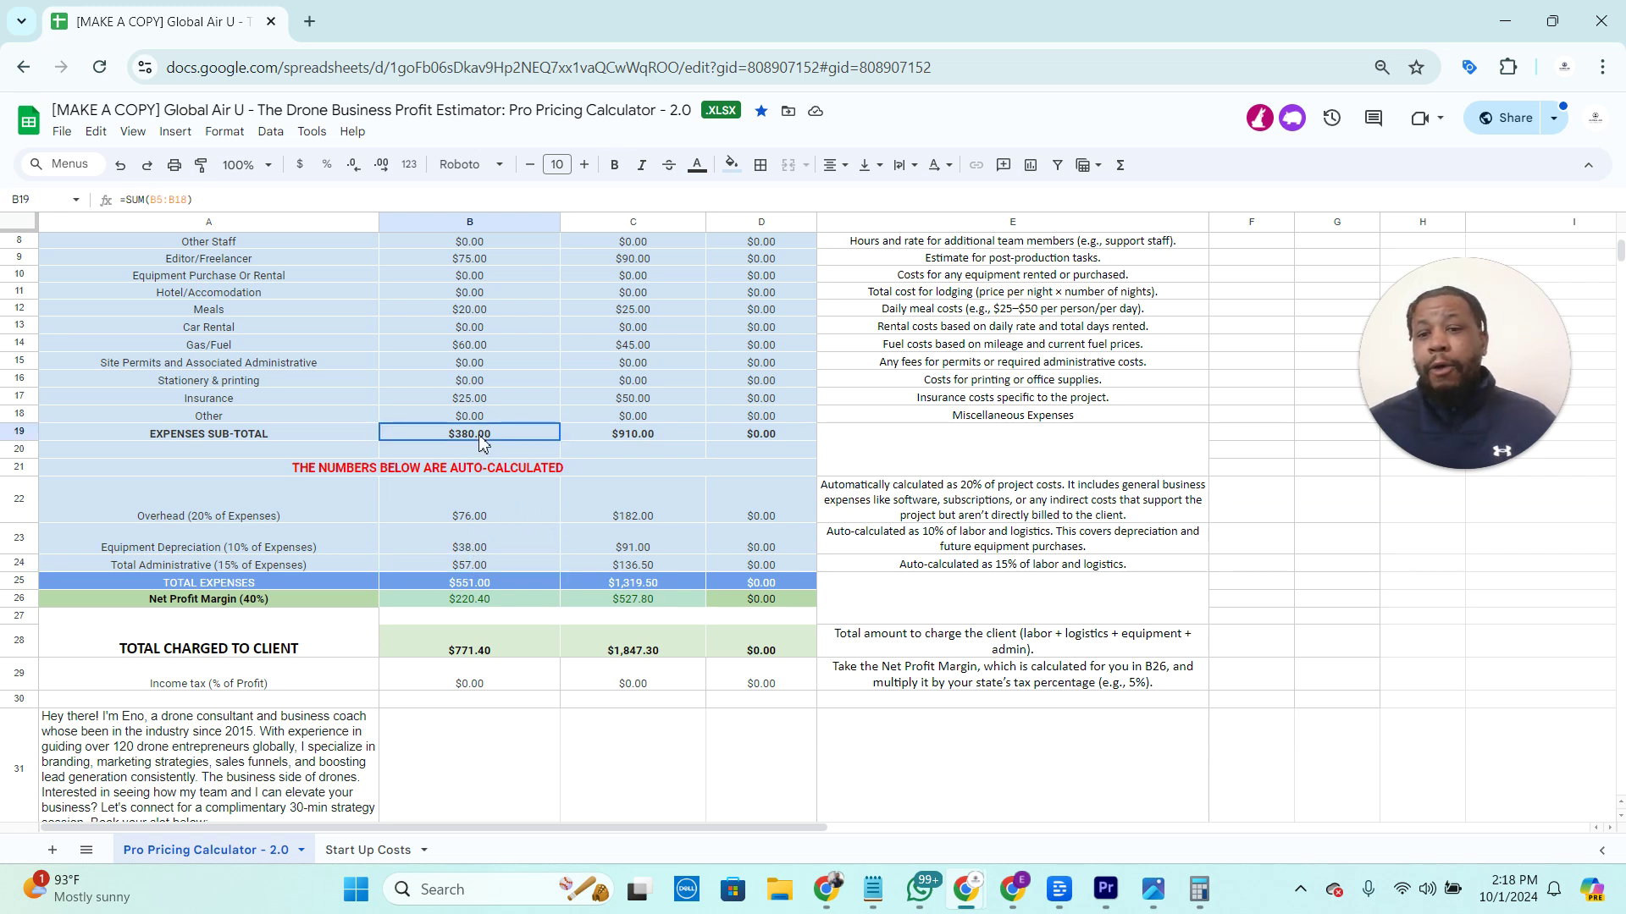
left_click(488, 583)
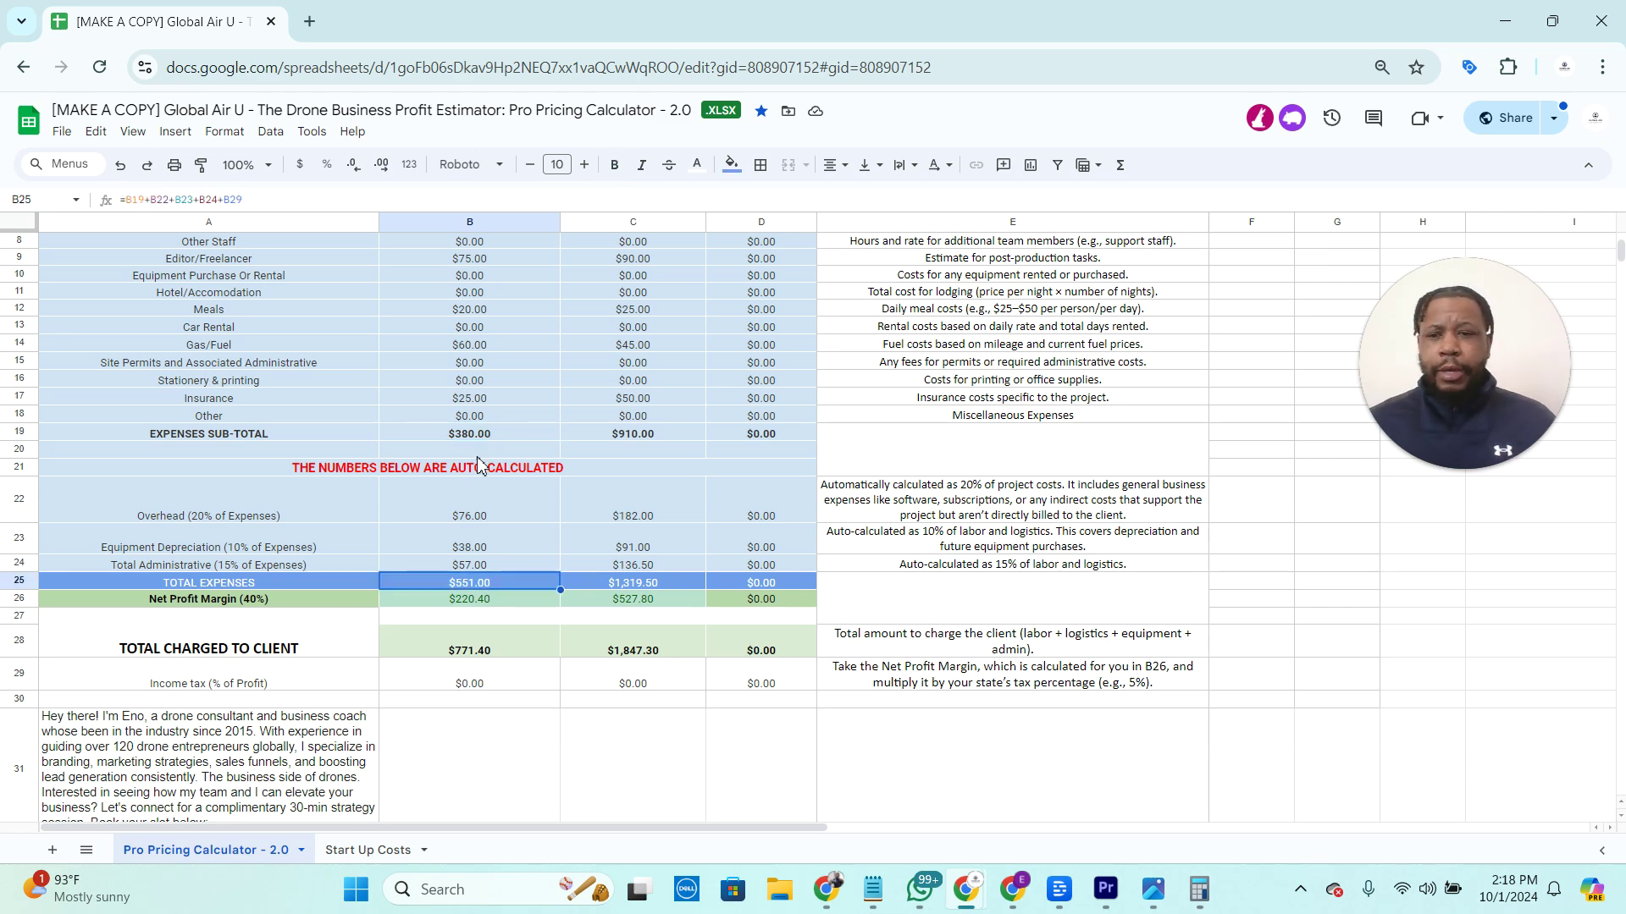
scroll(479, 464, "up", 2)
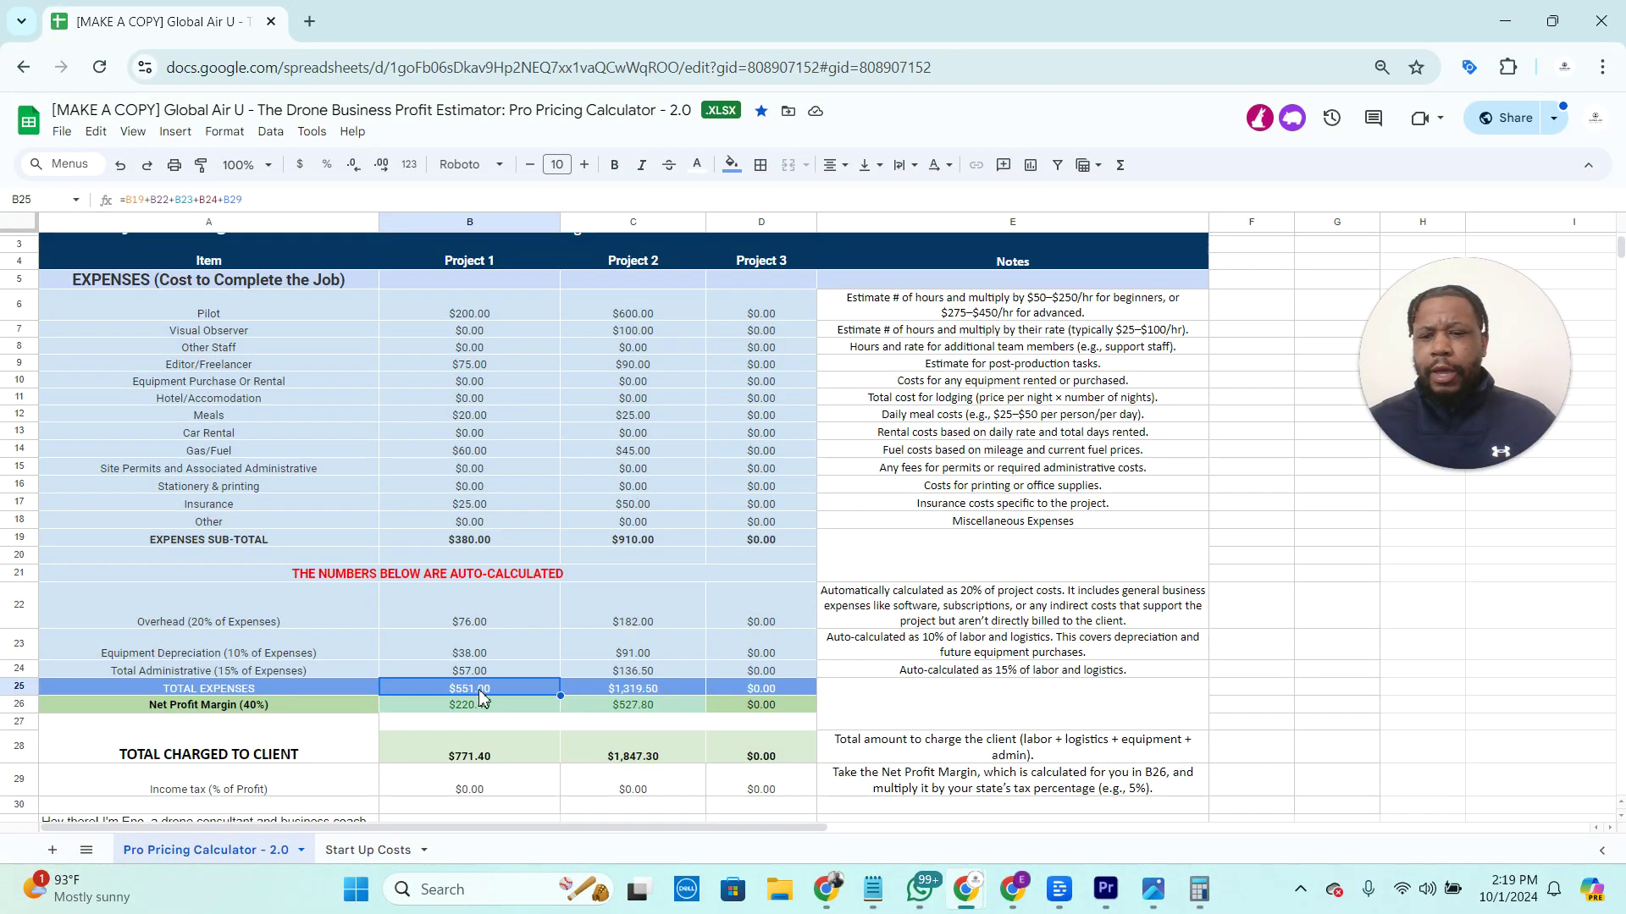
scroll(507, 669, "down", 2)
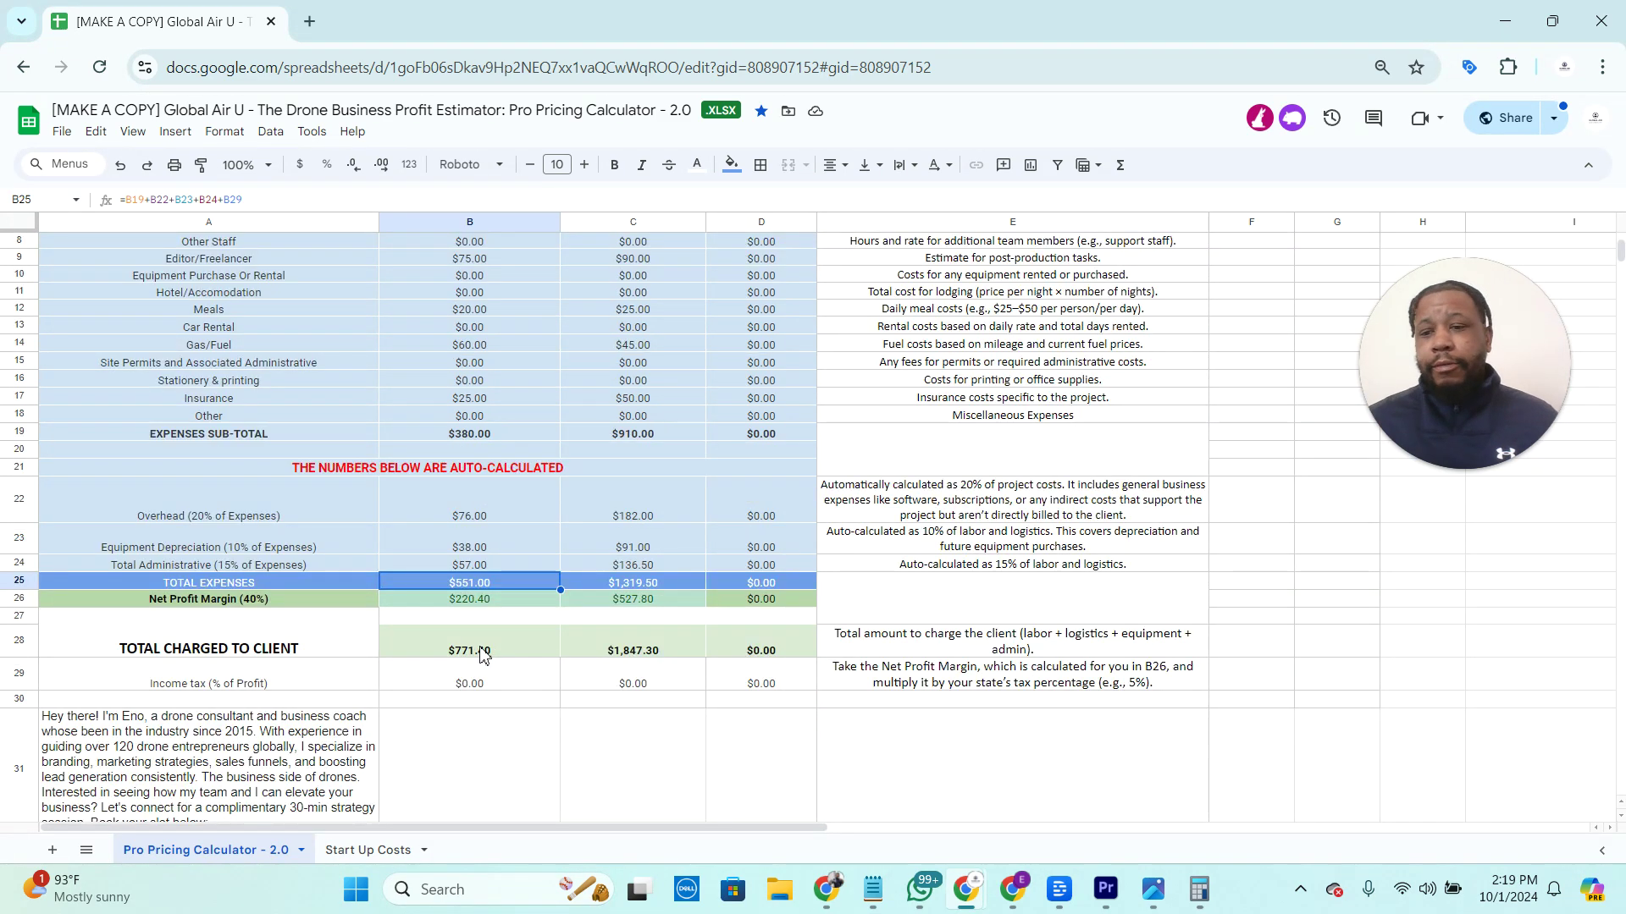
scroll(491, 635, "up", 3)
scroll(468, 620, "down", 1)
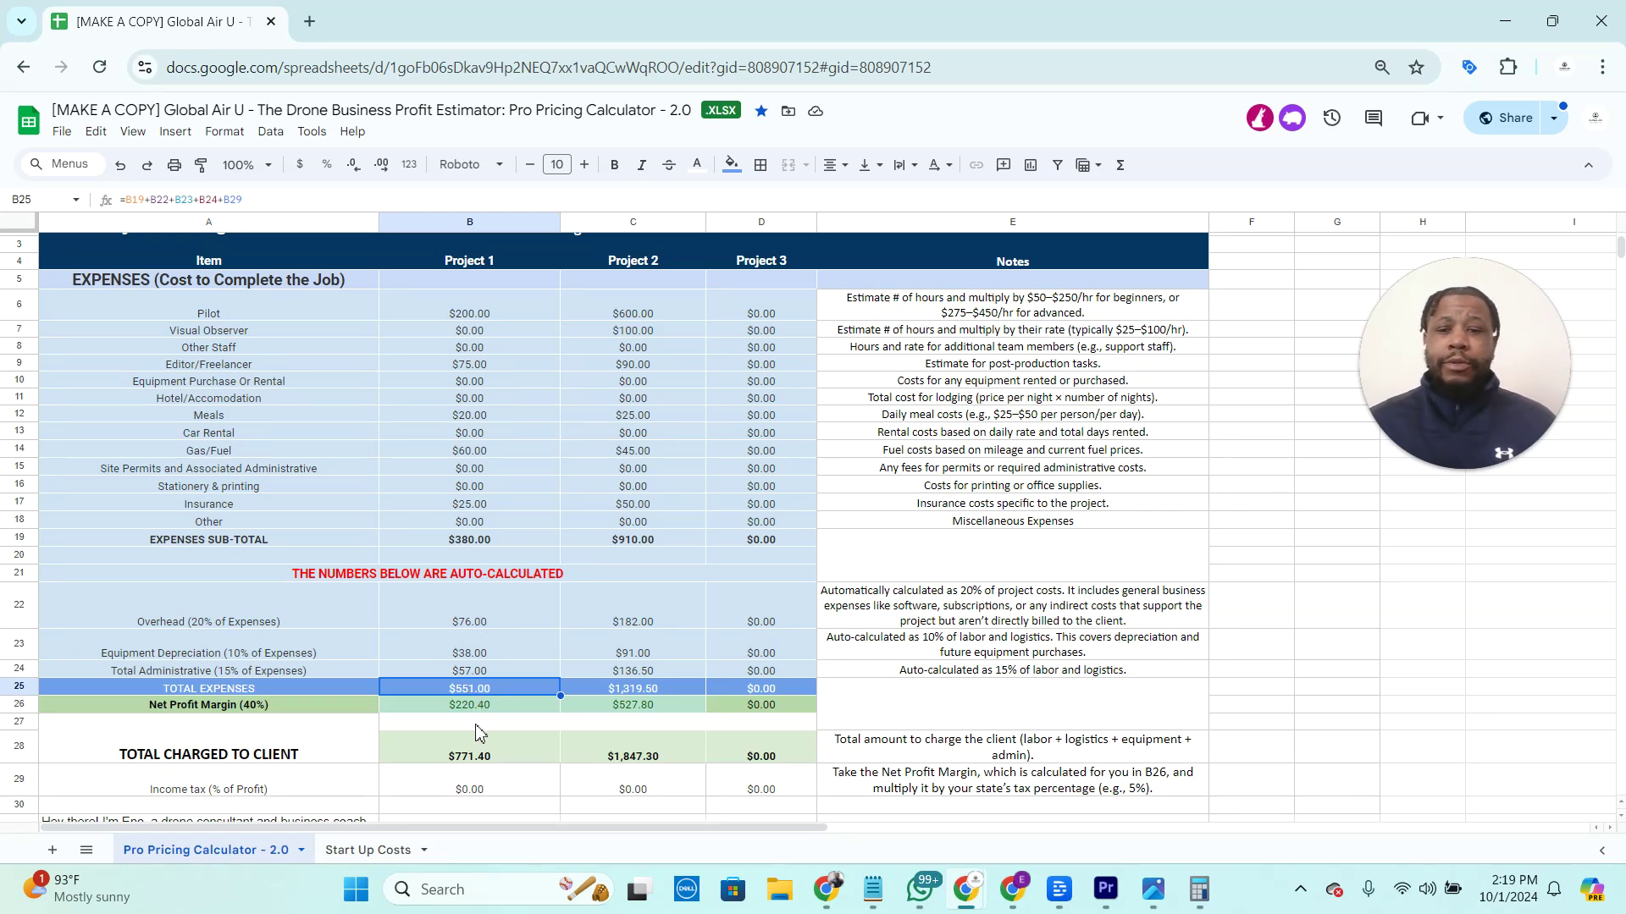
scroll(461, 703, "down", 2)
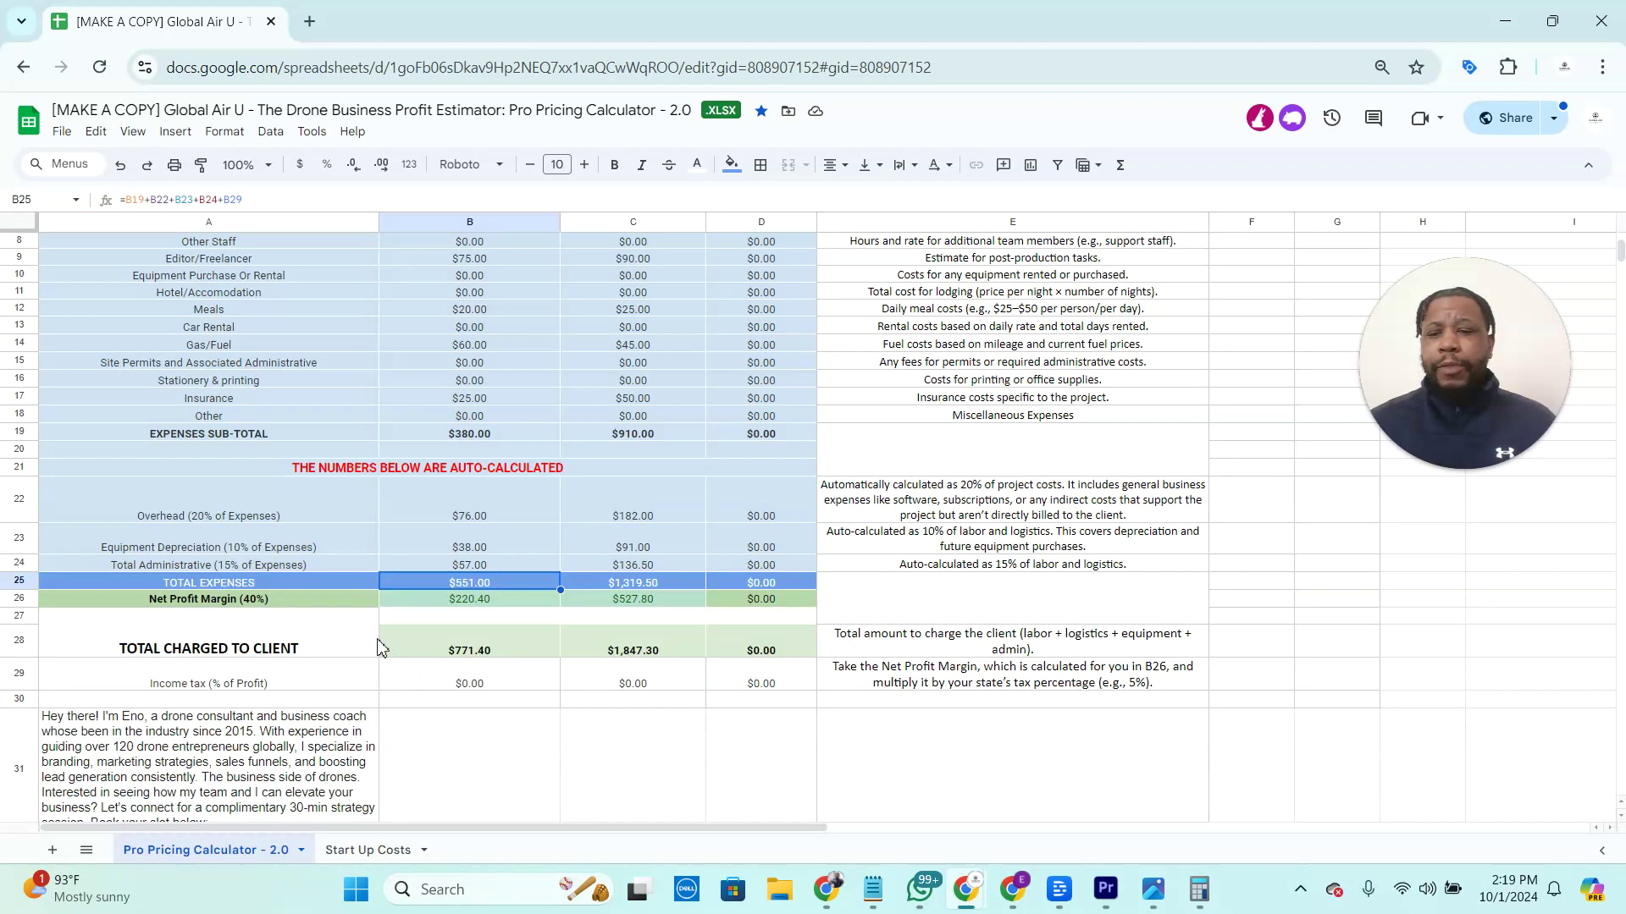
left_click(279, 606)
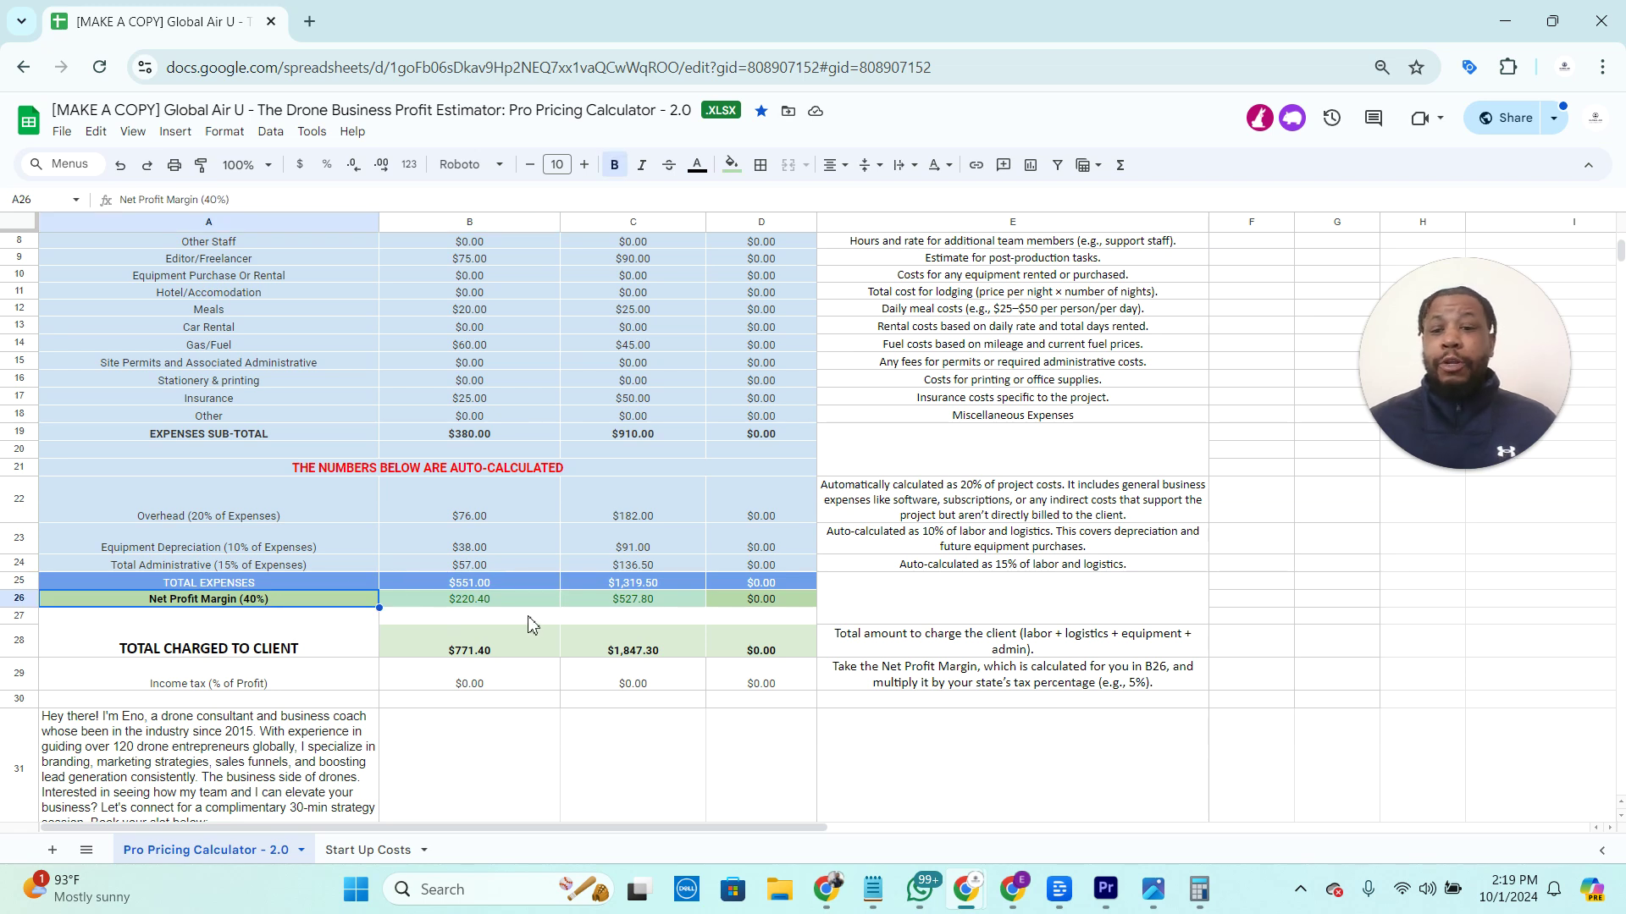
left_click(487, 648)
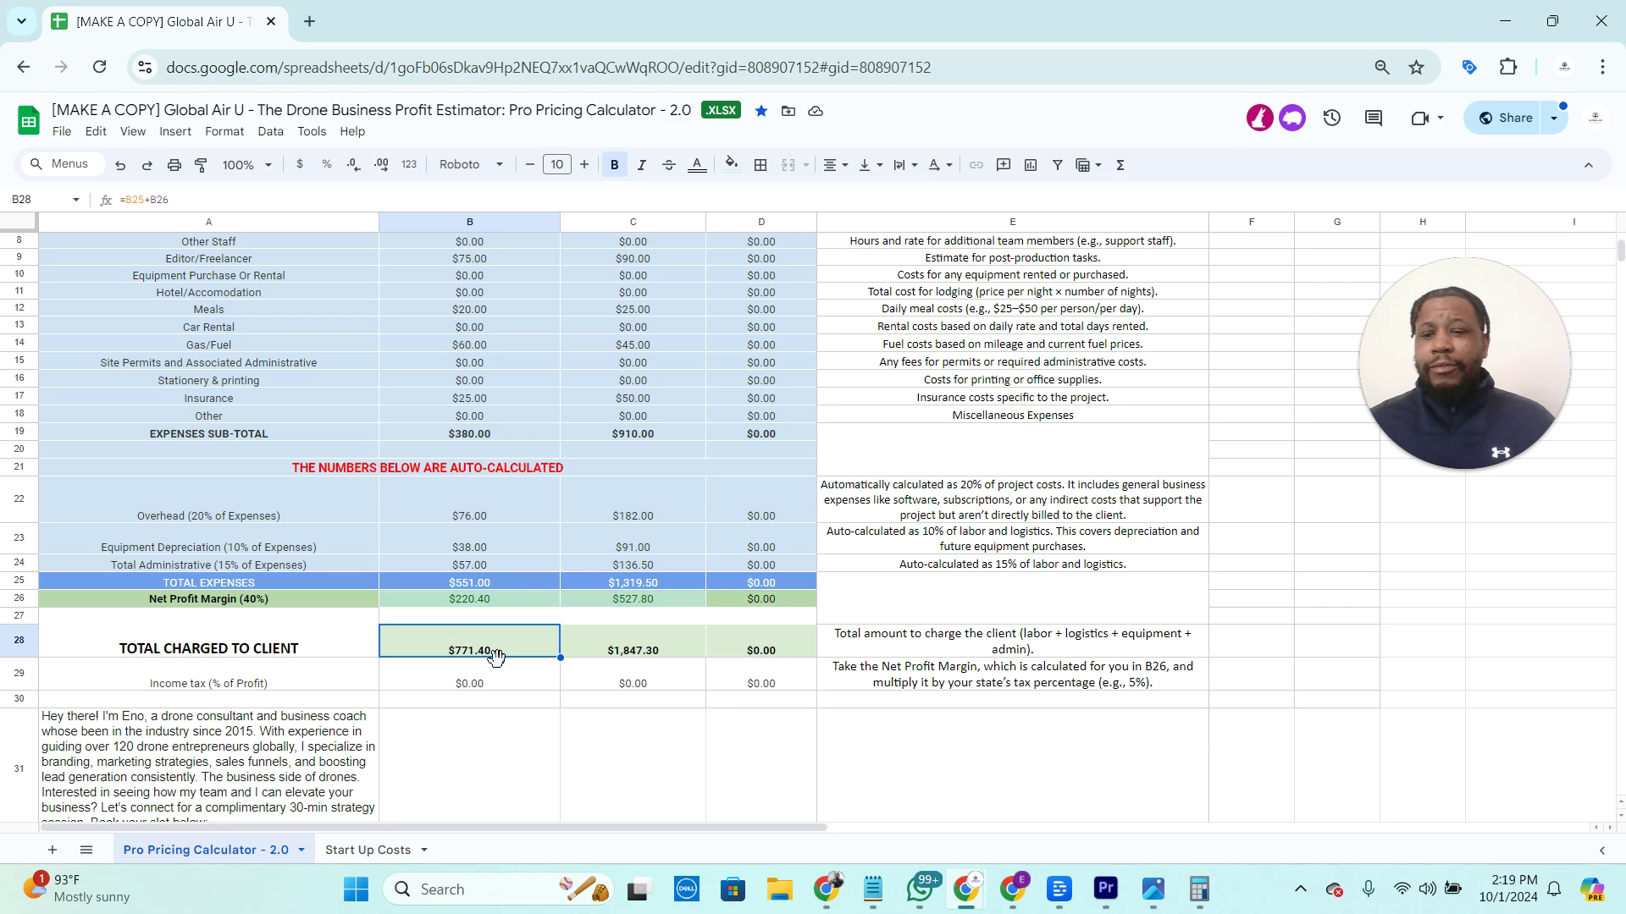
scroll(508, 643, "up", 2)
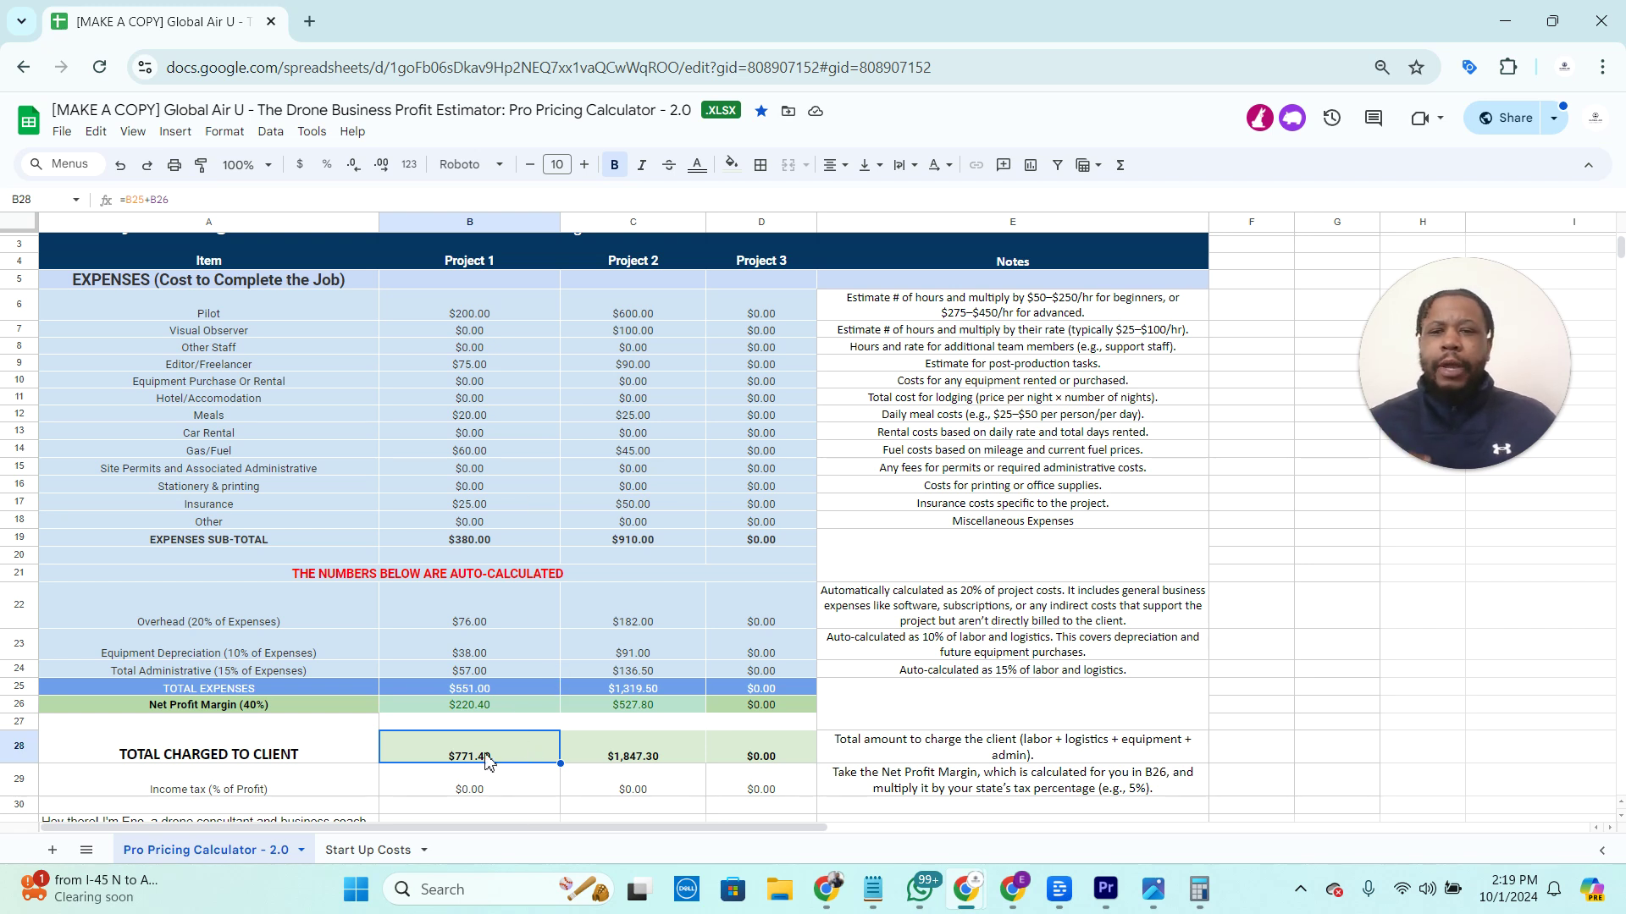
left_click(474, 349)
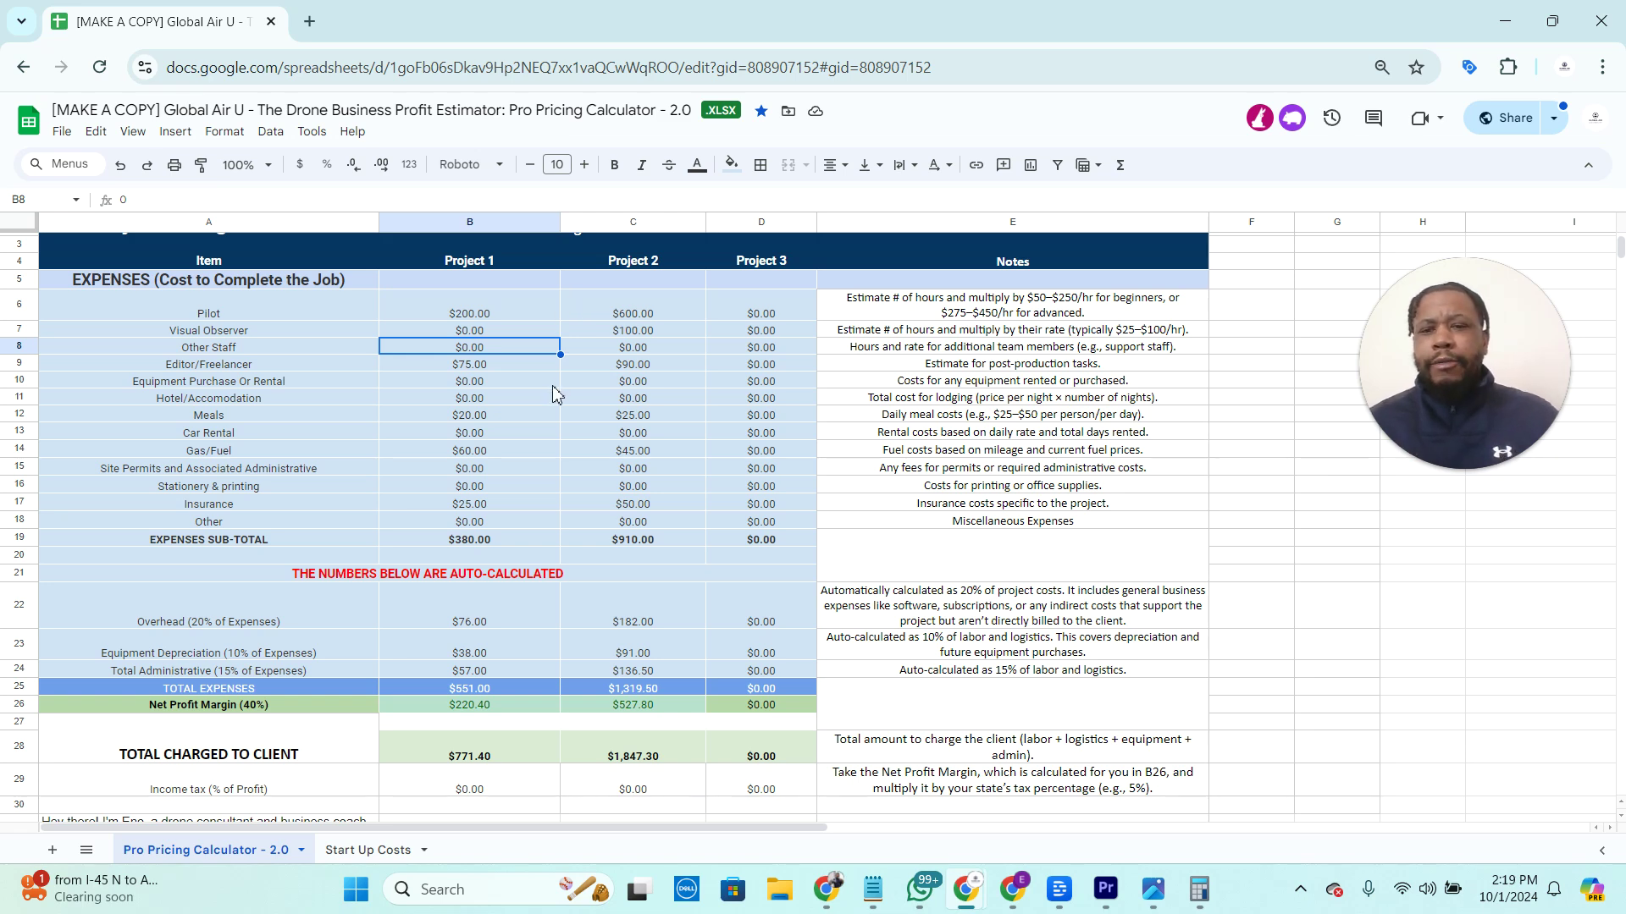
scroll(559, 396, "down", 5)
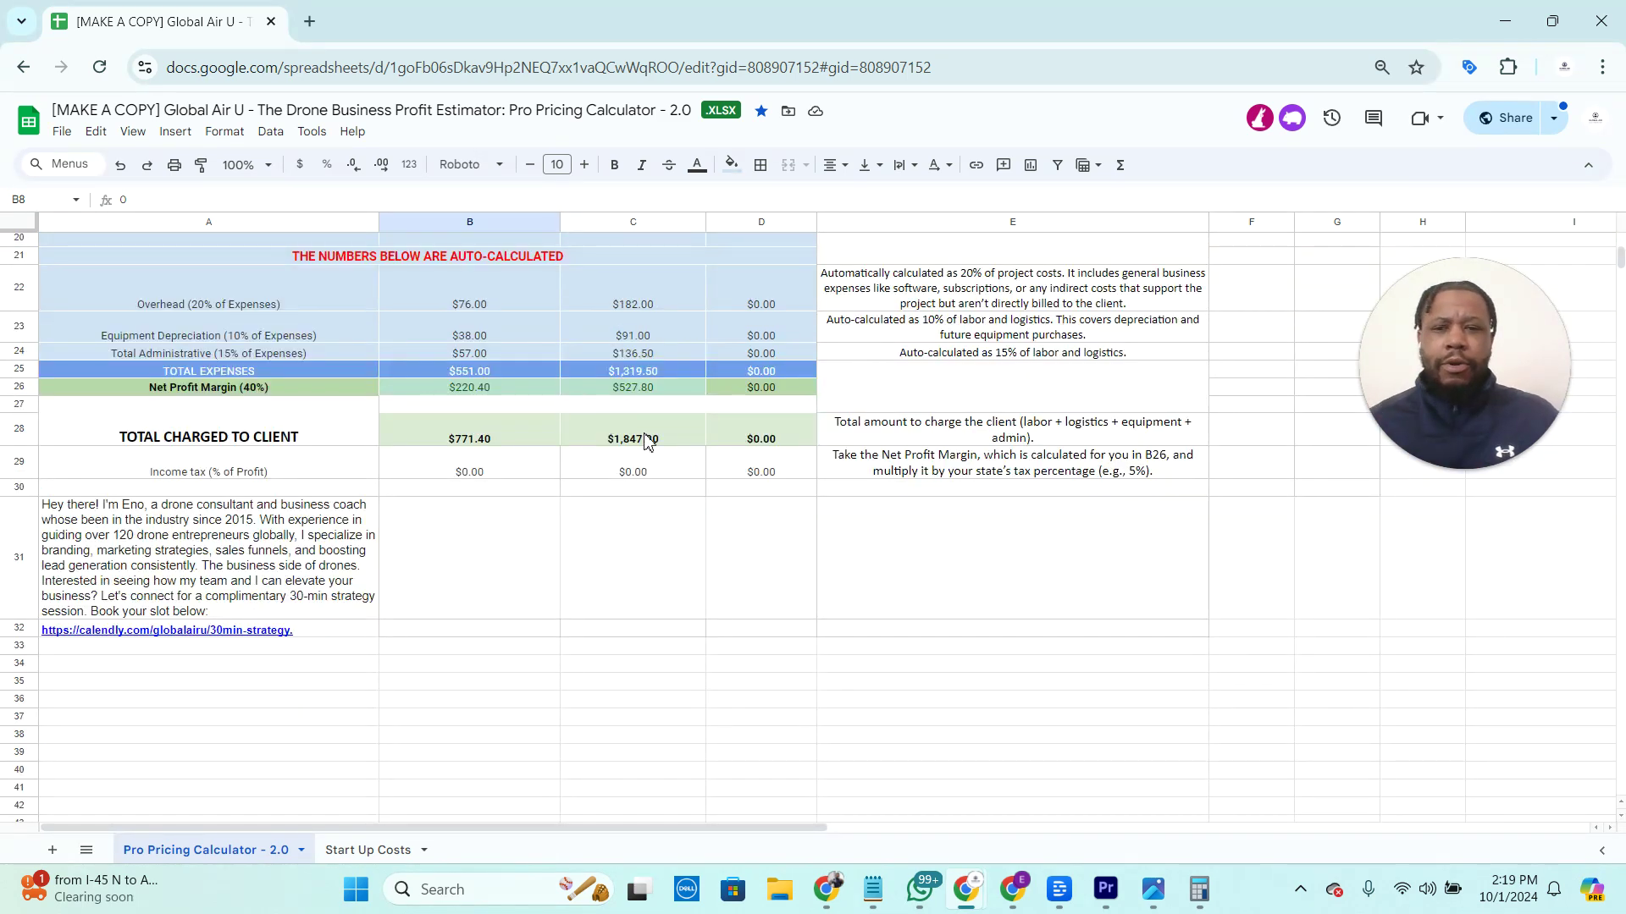
scroll(677, 457, "up", 5)
scroll(765, 508, "down", 1)
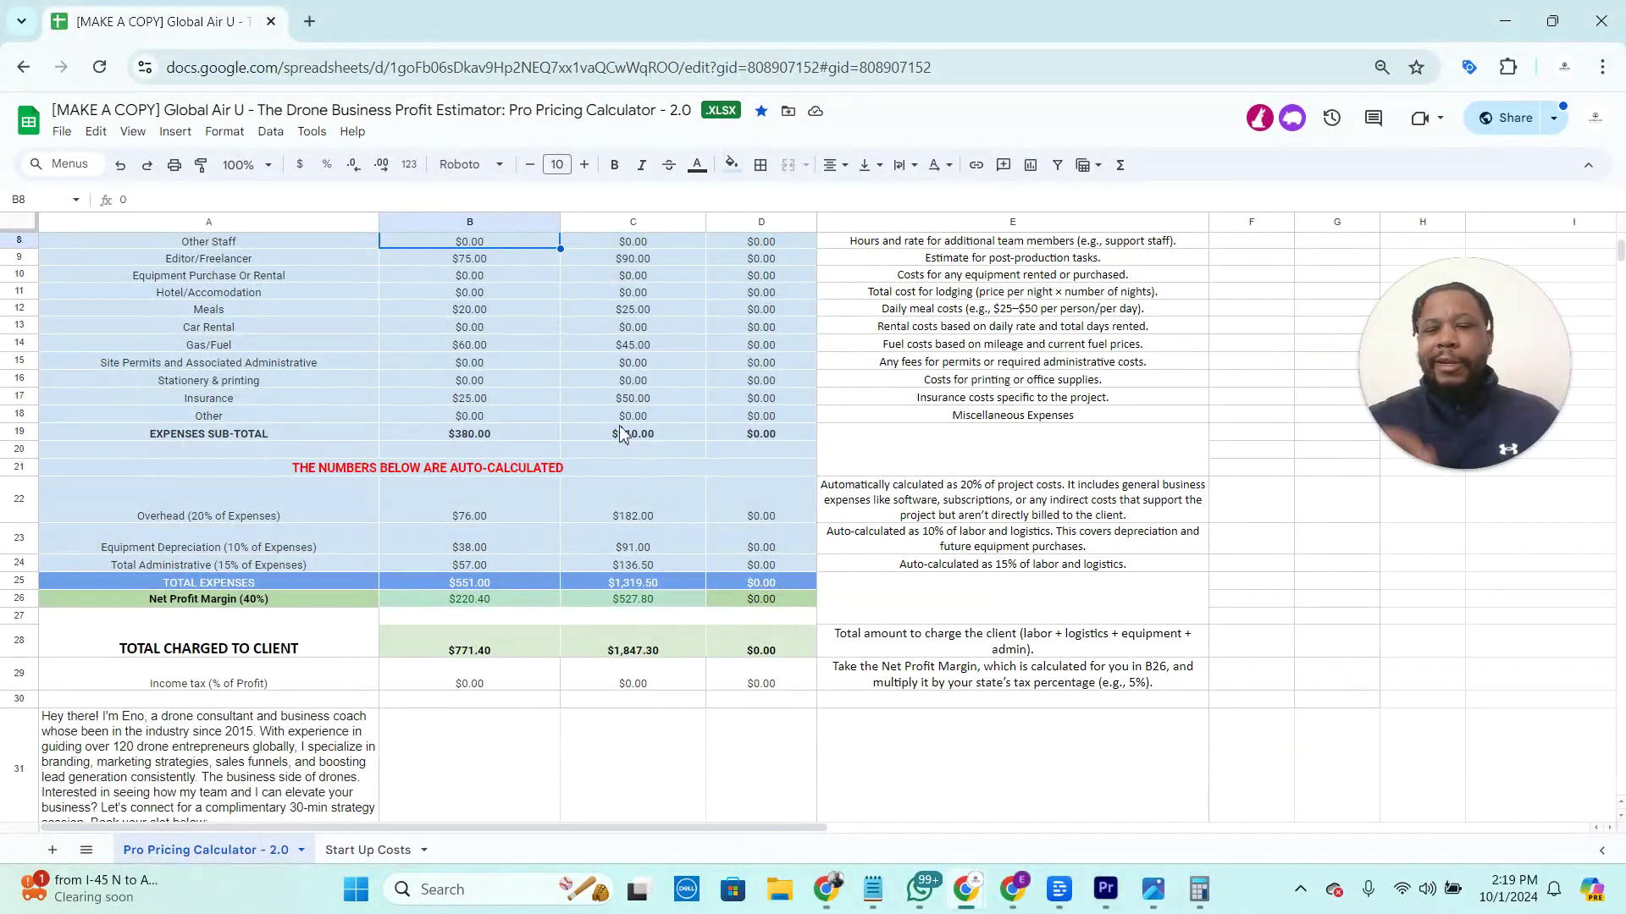